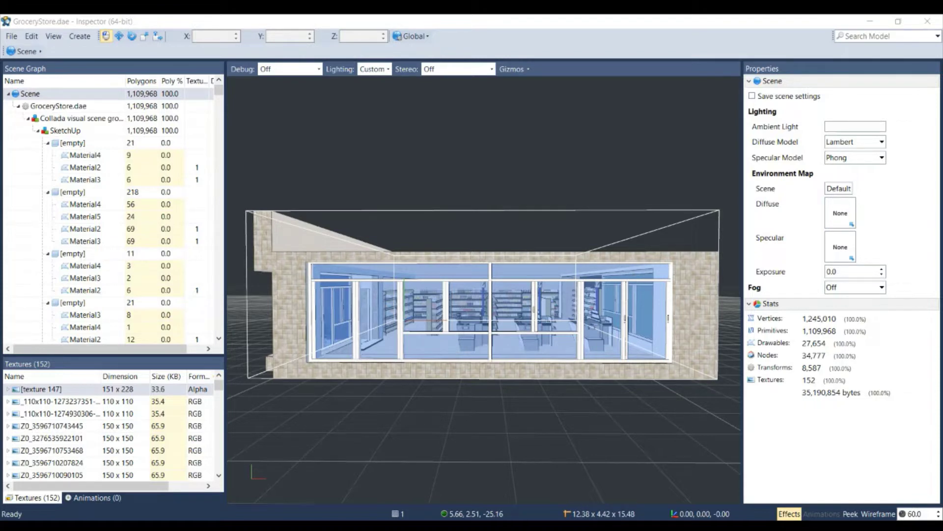
- Examine the grocery store model from outside and inside, including the roof, checkout counters and product shelves
click(557, 144)
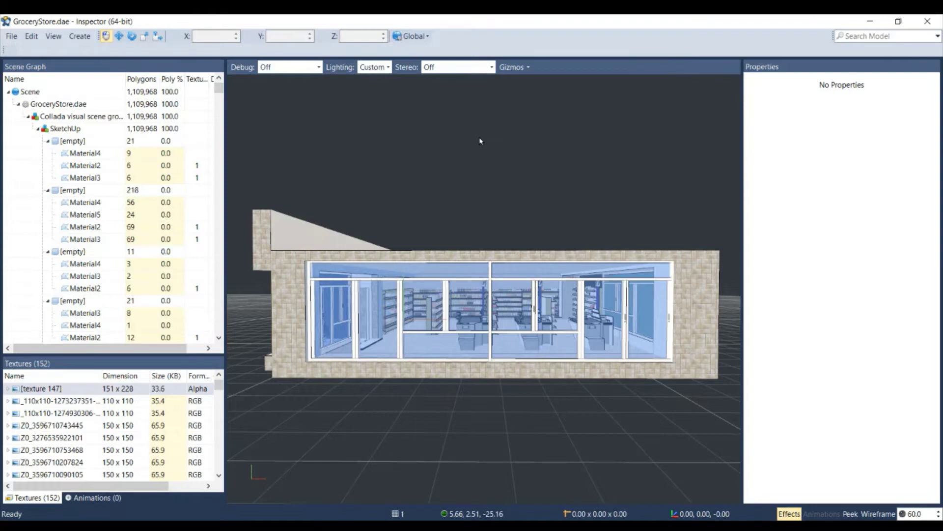
mouse_move(480, 140)
mouse_down()
mouse_move(476, 159)
mouse_move(470, 145)
mouse_move(480, 146)
mouse_up()
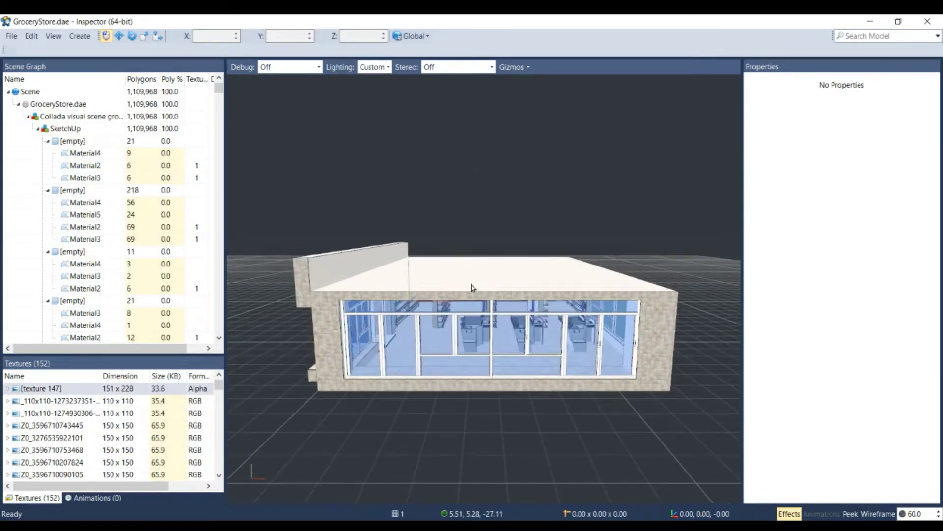
scroll(472, 287, up, 2)
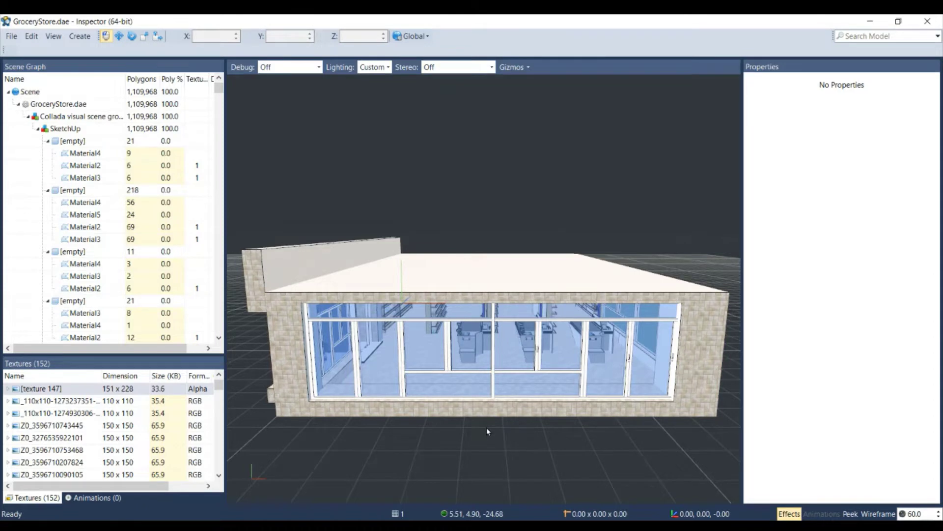
scroll(488, 431, up, 5)
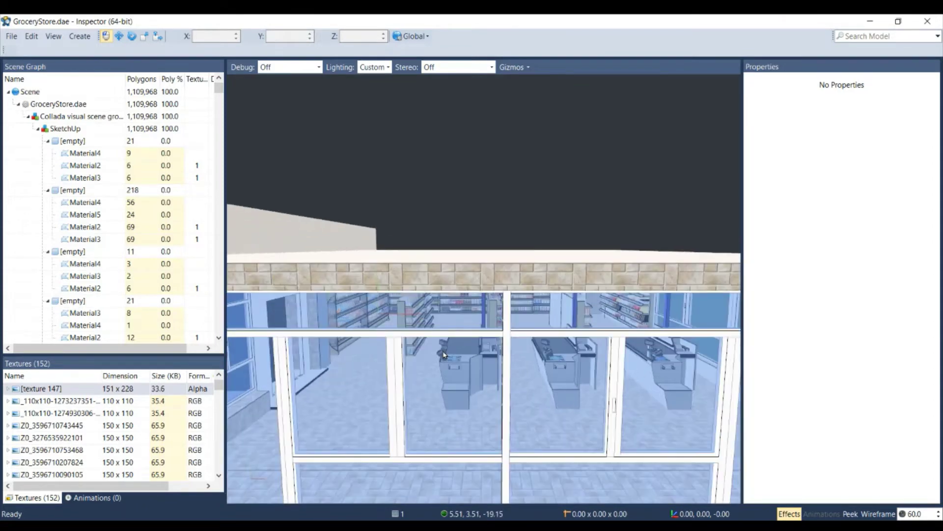
scroll(444, 354, up, 5)
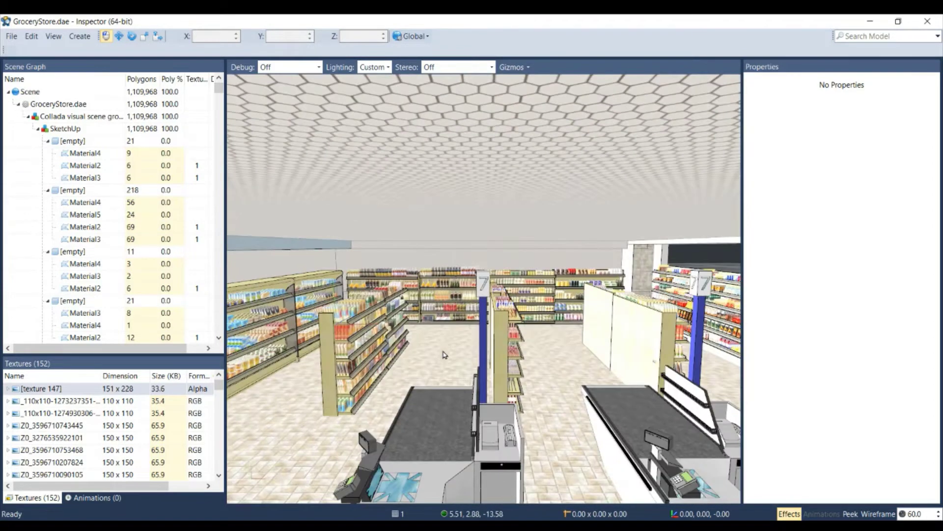
mouse_move(393, 336)
middle_down()
mouse_move(438, 333)
mouse_move(369, 348)
mouse_move(372, 356)
mouse_move(379, 340)
middle_up()
scroll(387, 337, down, 8)
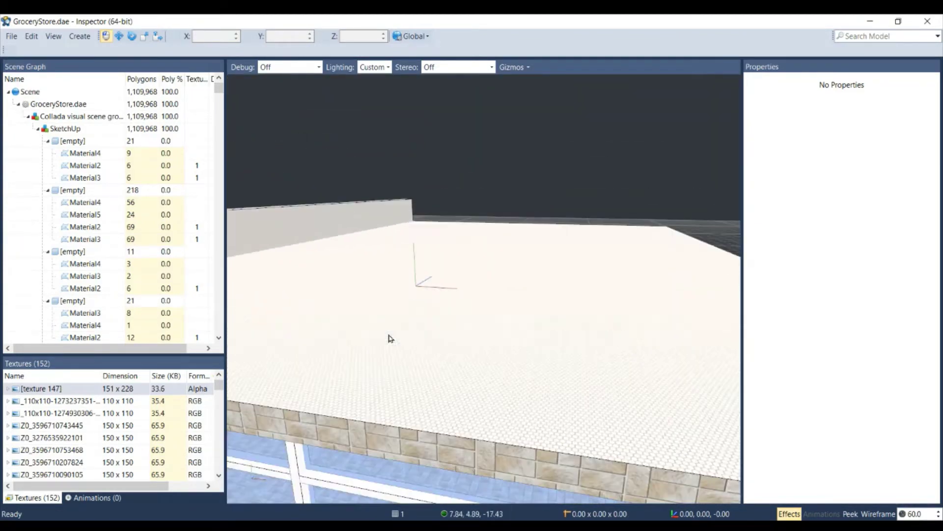
middle_drag(462, 382, 473, 376)
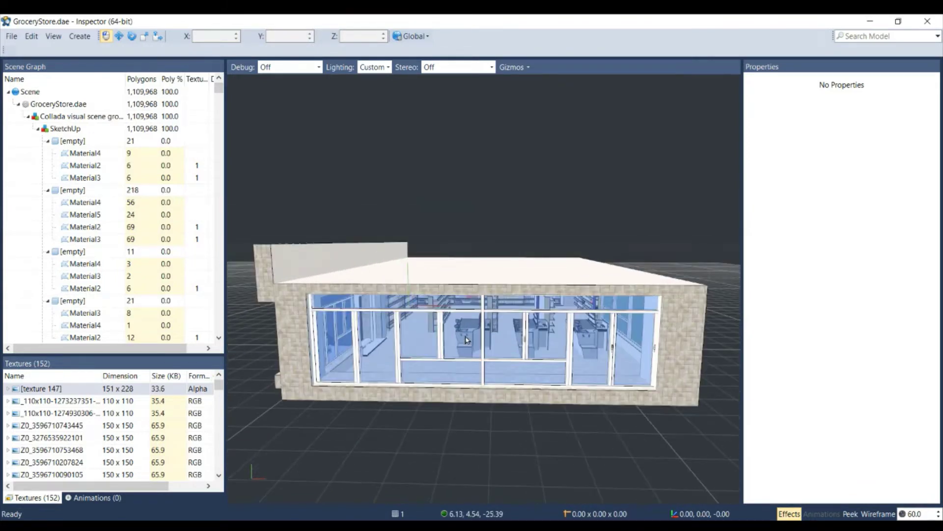
mouse_move(461, 350)
middle_down()
mouse_move(399, 331)
mouse_move(454, 339)
middle_up()
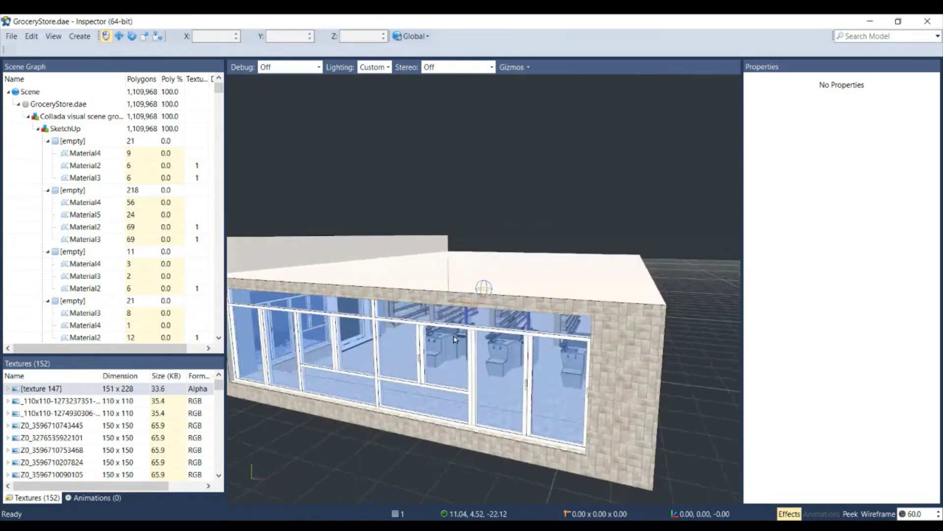
scroll(468, 346, up, 5)
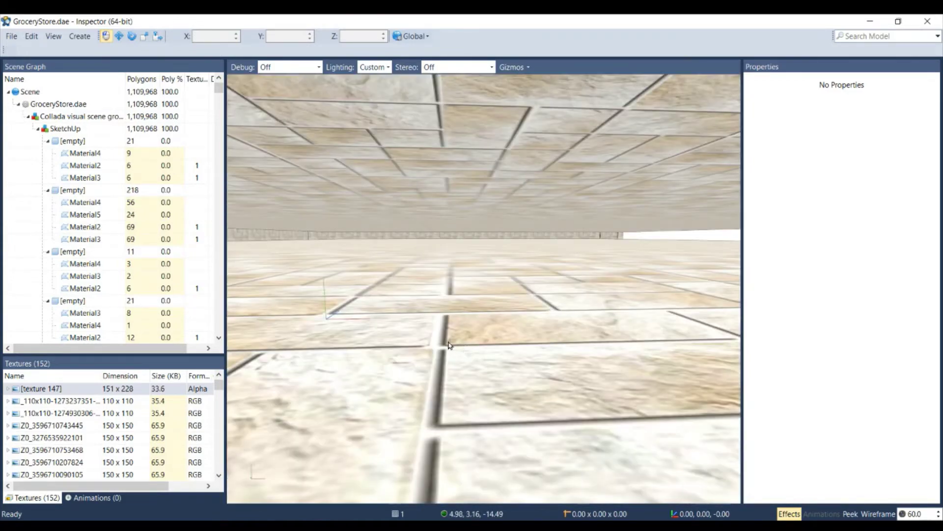
click(448, 345)
middle_drag(448, 345, 465, 351)
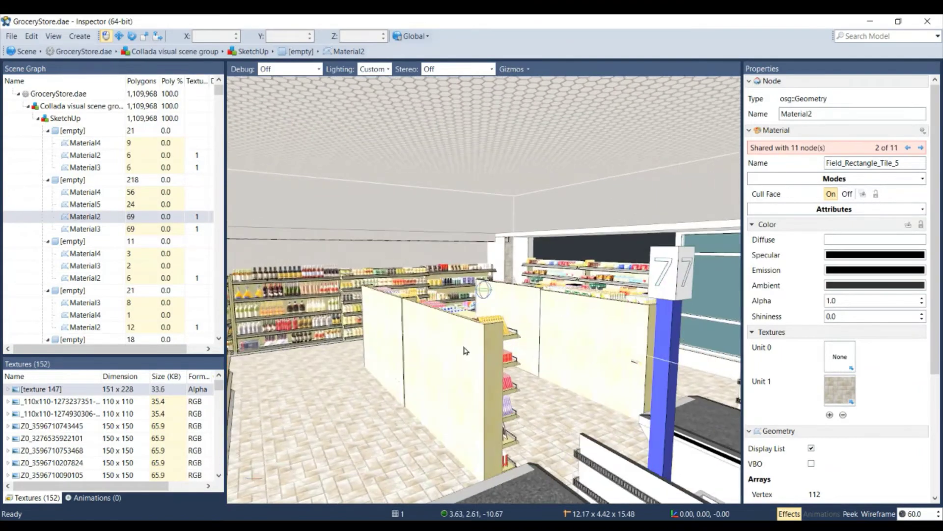
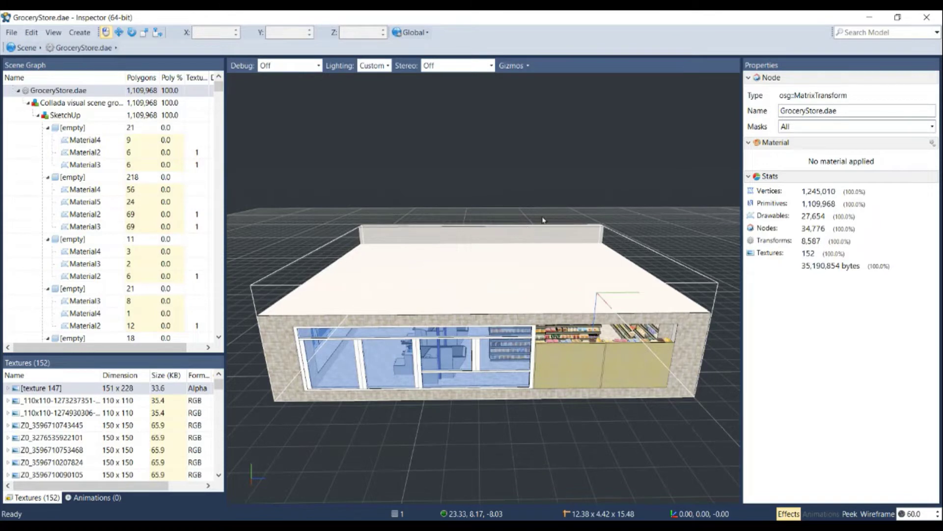
- Create a directional light in the grocery store scene
click(82, 34)
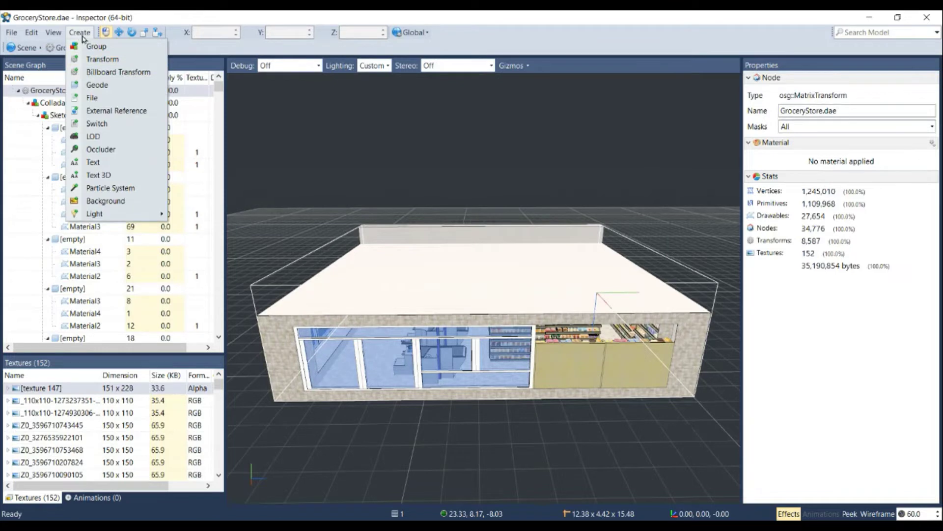
mouse_move(113, 213)
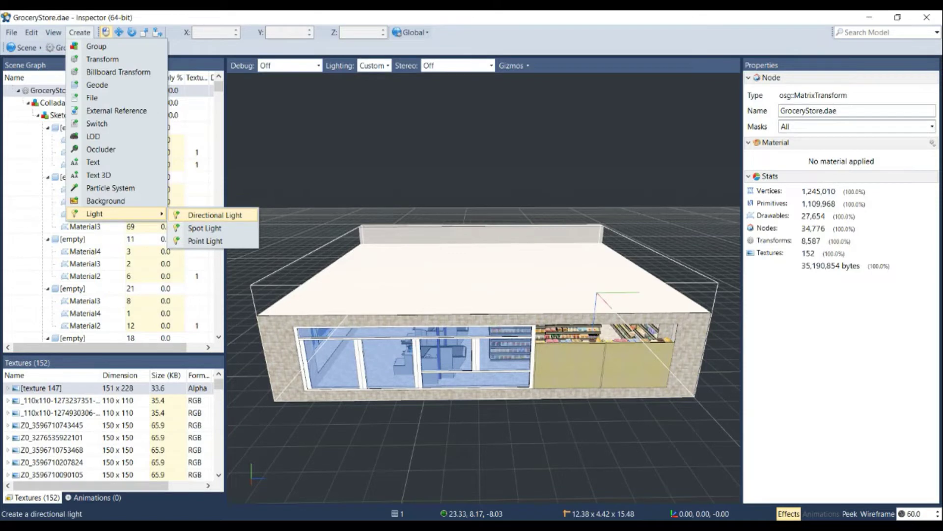
click(209, 216)
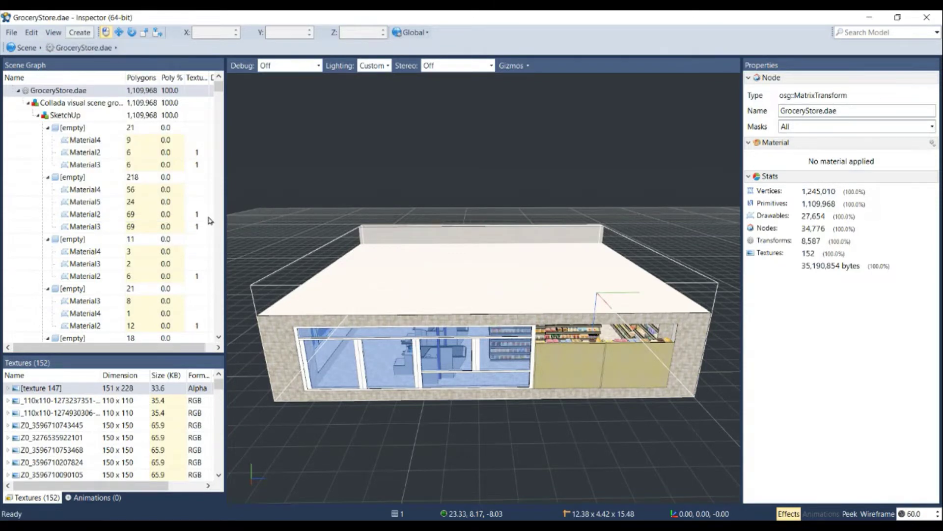
scroll(558, 371, down, 5)
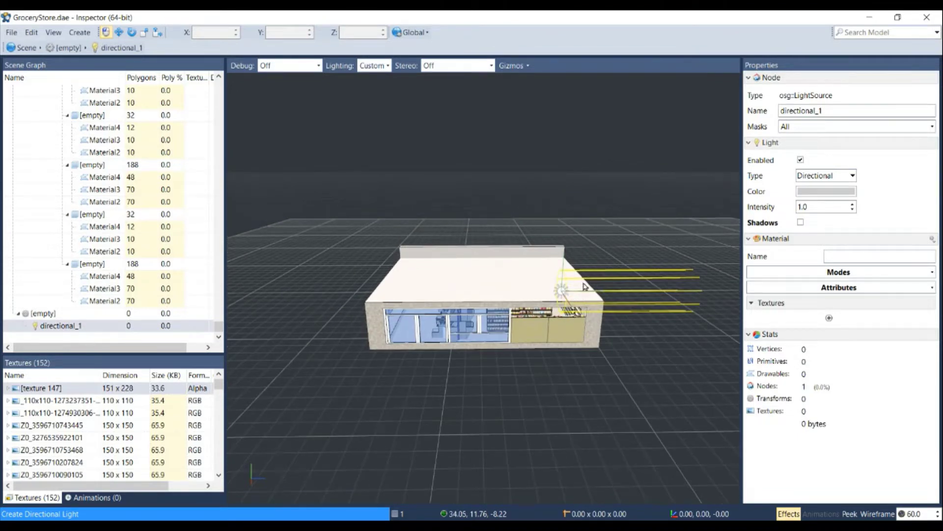
middle_drag(613, 350, 427, 367)
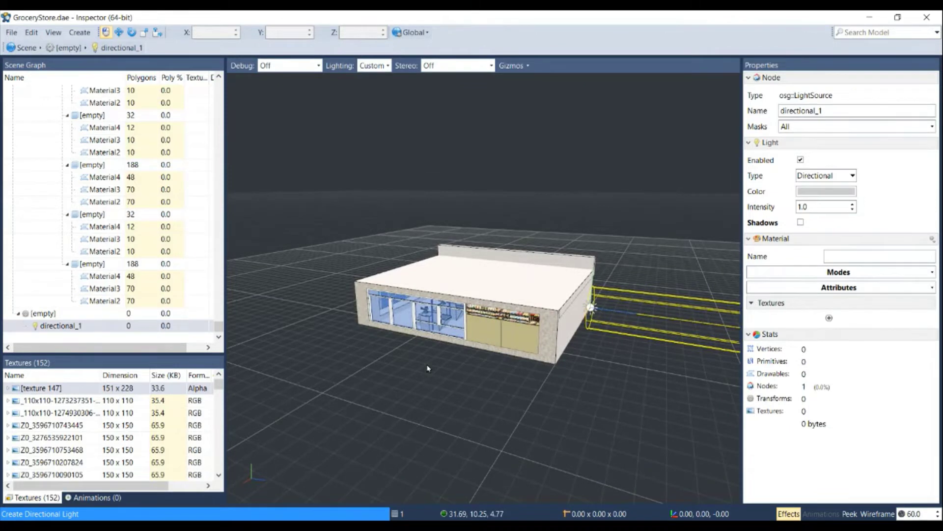
click(428, 368)
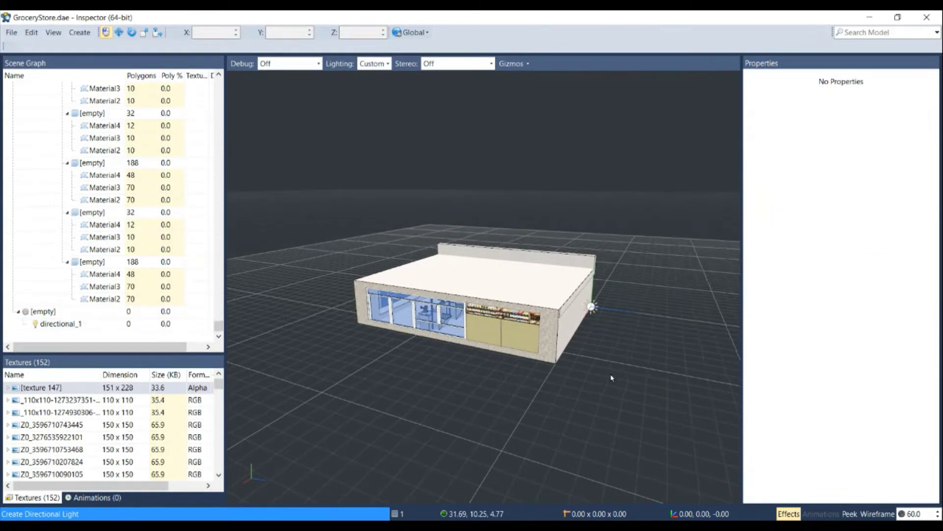
- Translate the directional light in front of the store's window side, to about X 17.53, Y 1.16, Z -11.05
middle_drag(592, 305, 598, 337)
click(601, 329)
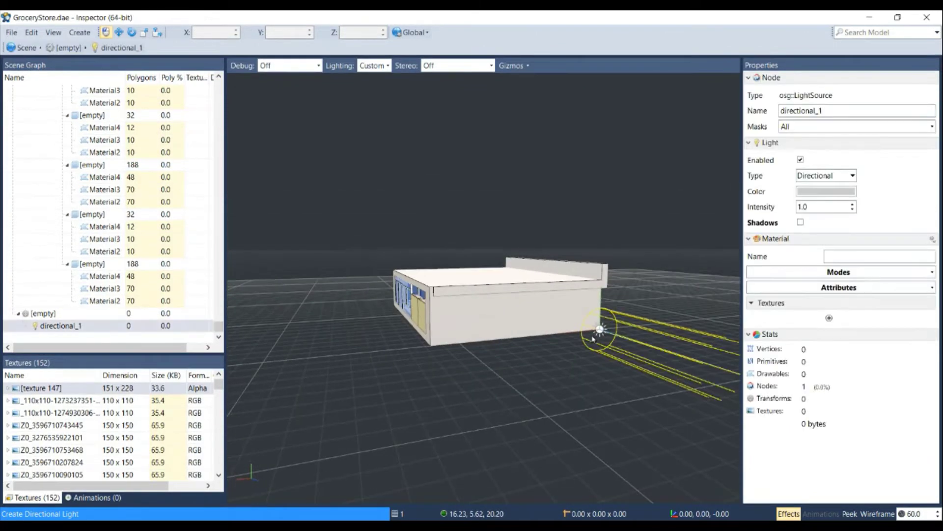
middle_drag(521, 364, 550, 365)
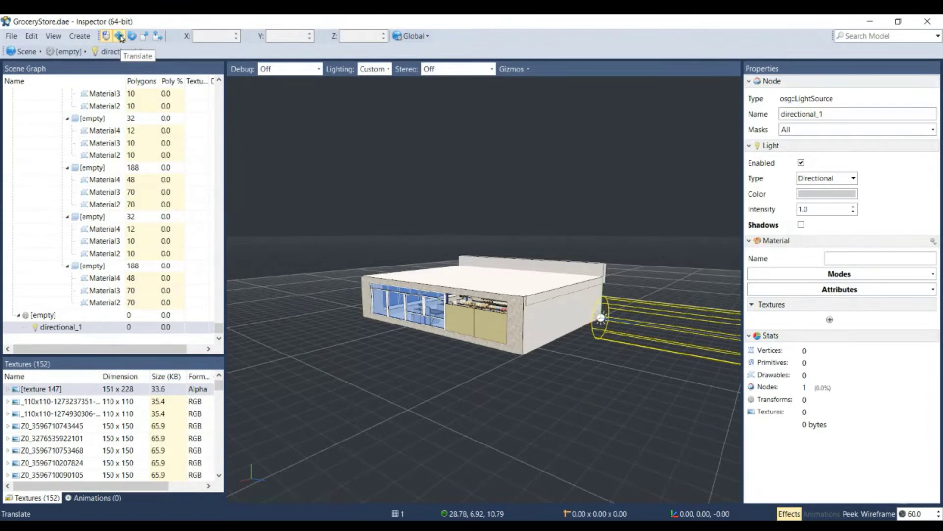
click(120, 38)
drag(584, 324, 419, 401)
drag(460, 370, 369, 363)
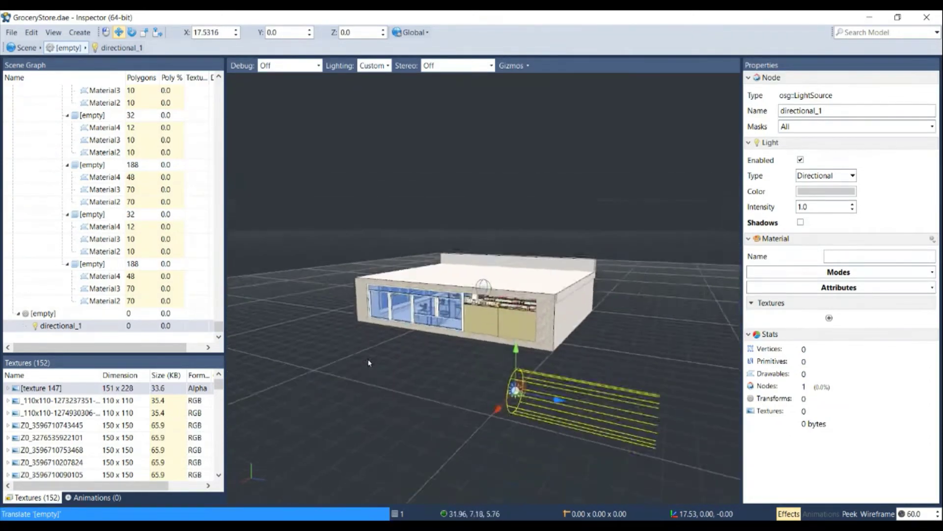
drag(557, 396, 385, 336)
drag(319, 302, 320, 283)
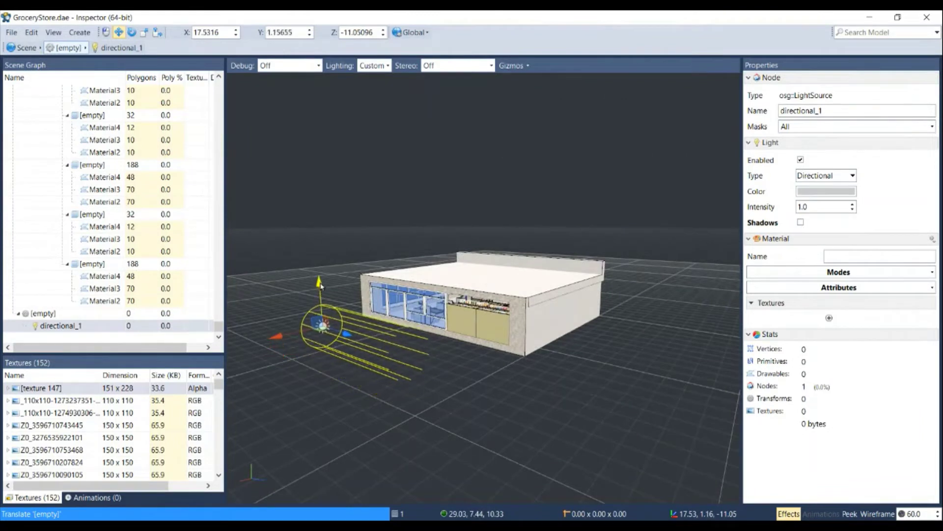
- Rotate the directional light to a yaw of about -75.9 so its rays point at the storefront windows
drag(540, 382, 442, 285)
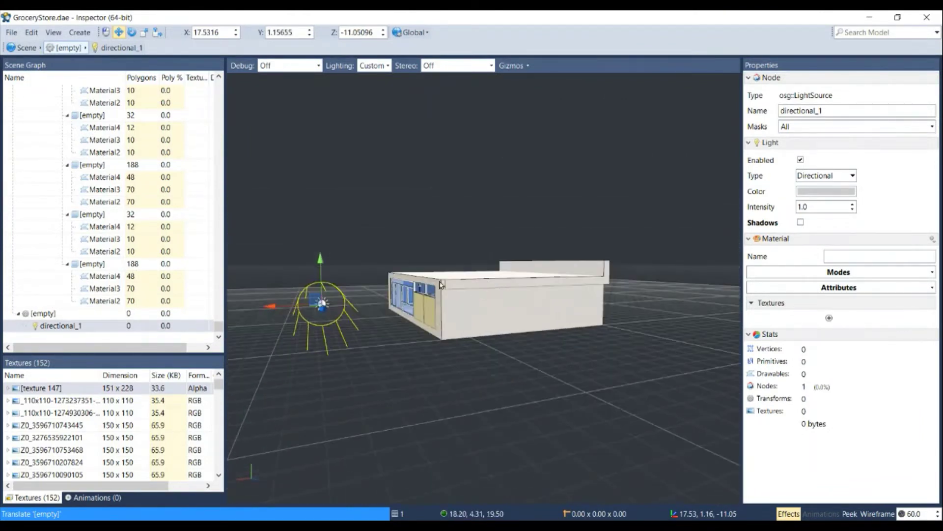
click(132, 37)
drag(290, 309, 372, 378)
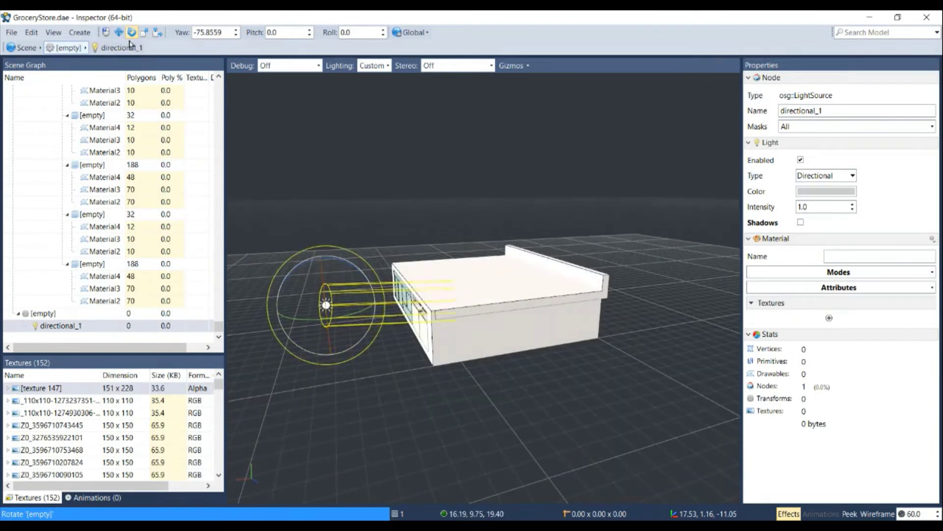
- Raise the directional light to a Y position of about 2.73
click(118, 32)
drag(320, 262, 321, 237)
drag(334, 368, 356, 362)
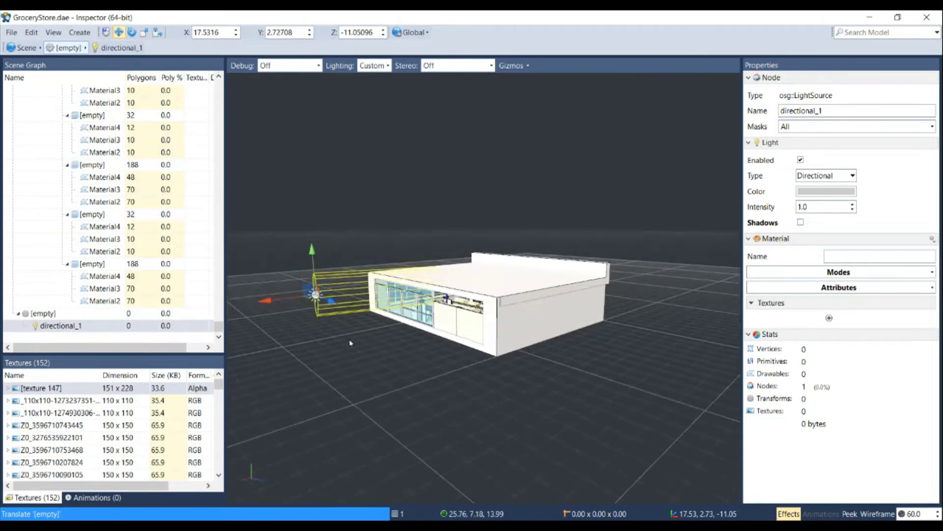
- Tilt the directional light down toward the store, to about yaw -77.9, pitch 10.6 and roll -7.7
click(131, 32)
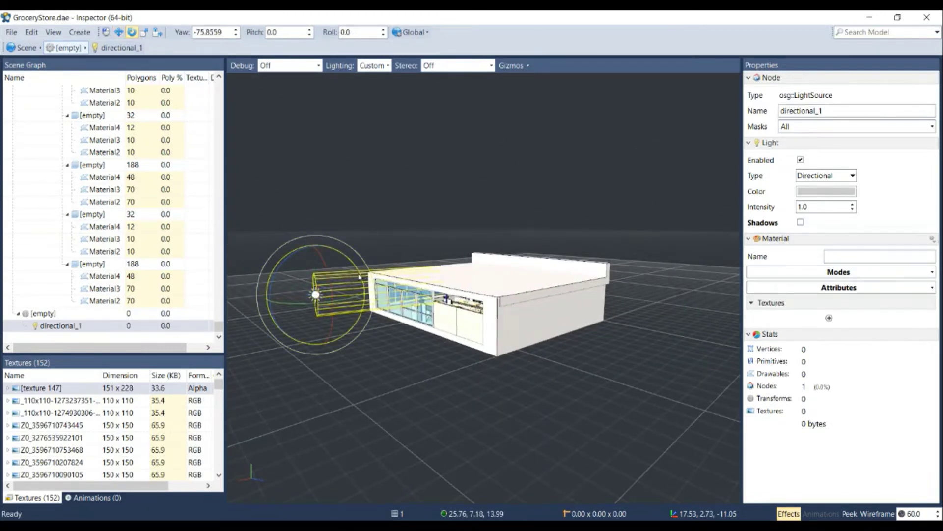
drag(359, 277, 283, 301)
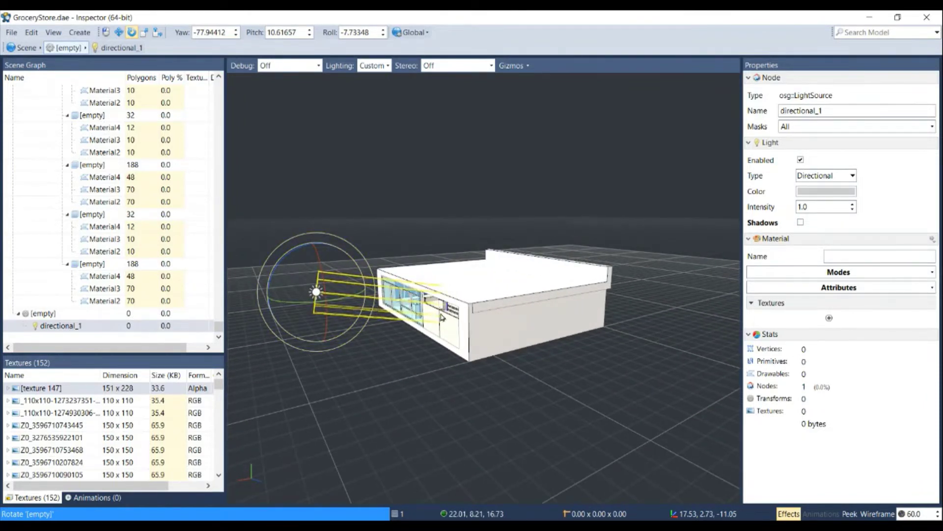
drag(440, 317, 460, 316)
scroll(460, 316, down, 5)
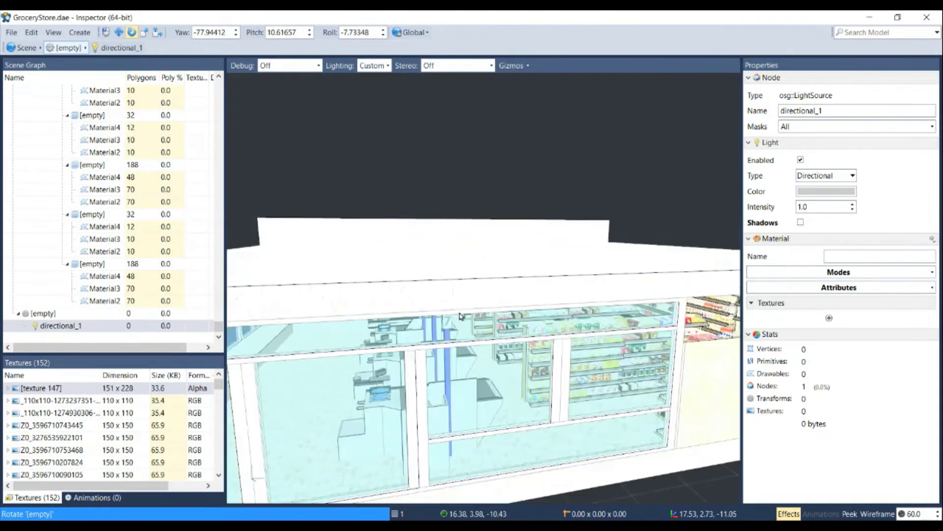
scroll(460, 315, down, 6)
key(space)
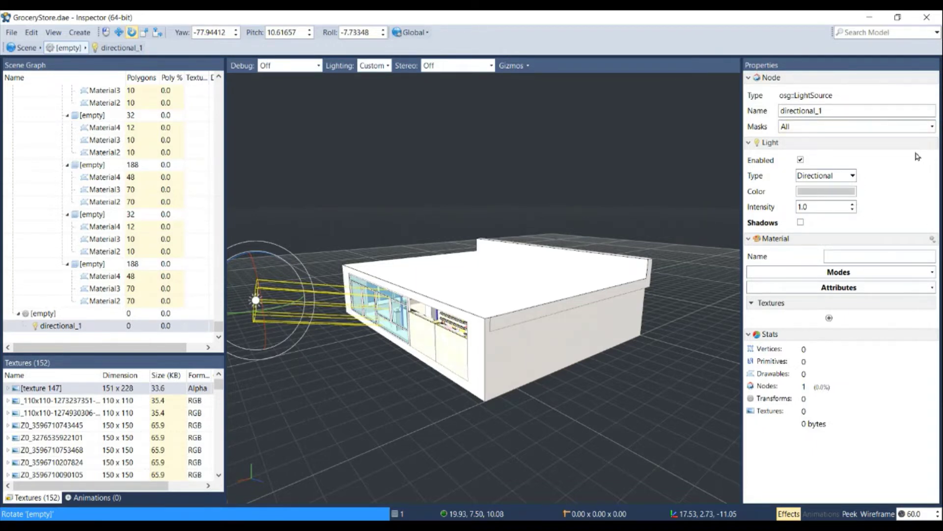
- Enable shadows for the directional light and check the lighting inside and outside the store
click(802, 224)
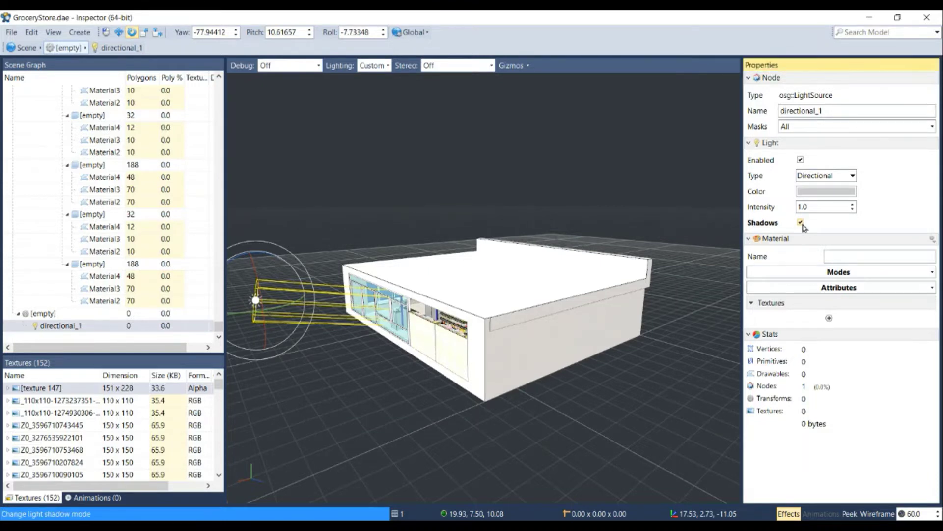
scroll(388, 372, up, 10)
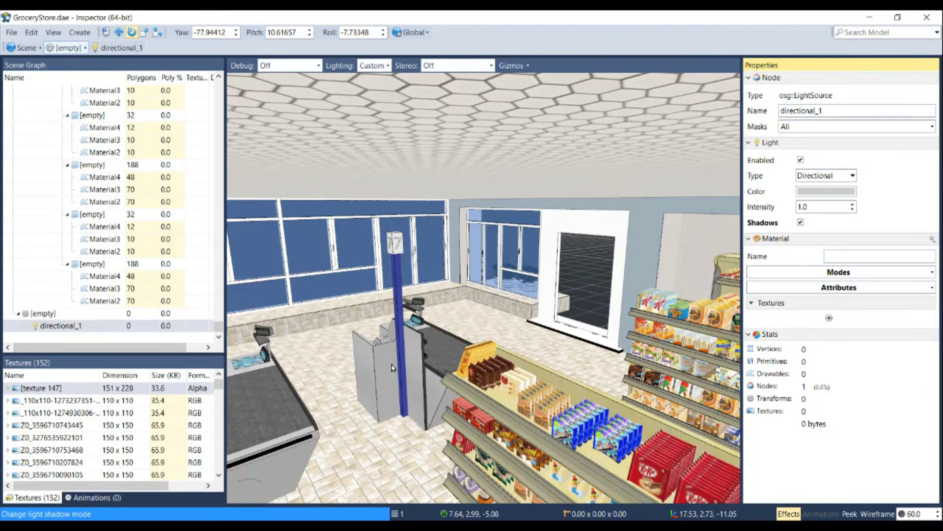
drag(391, 367, 337, 389)
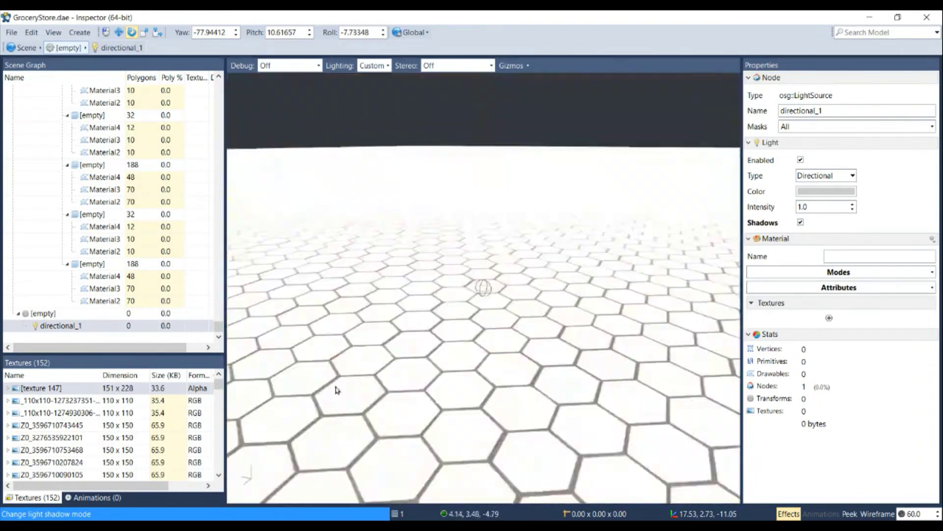
scroll(347, 383, up, 5)
scroll(347, 383, down, 5)
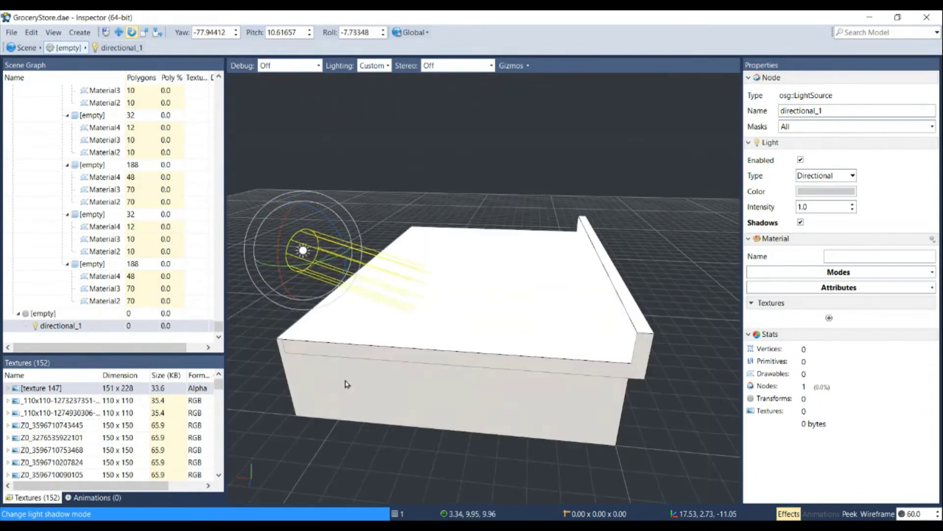
drag(481, 288, 664, 277)
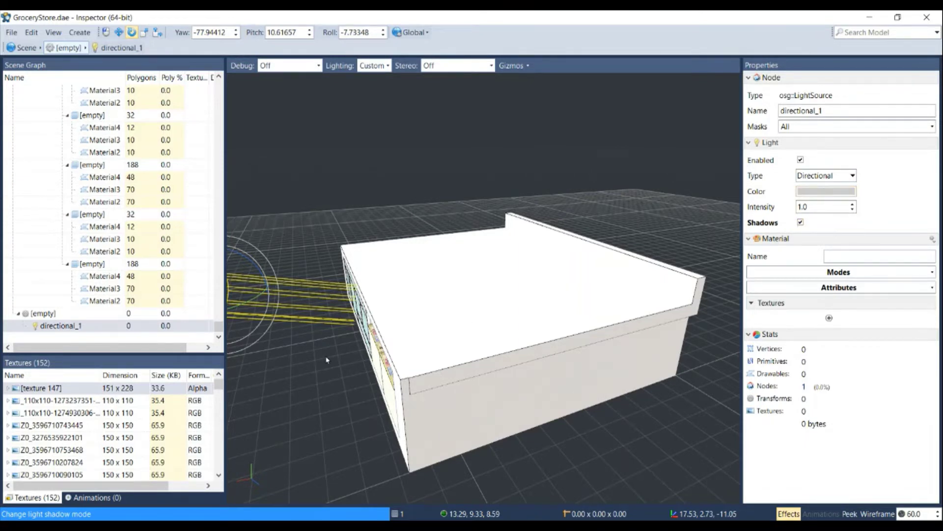
drag(324, 361, 310, 366)
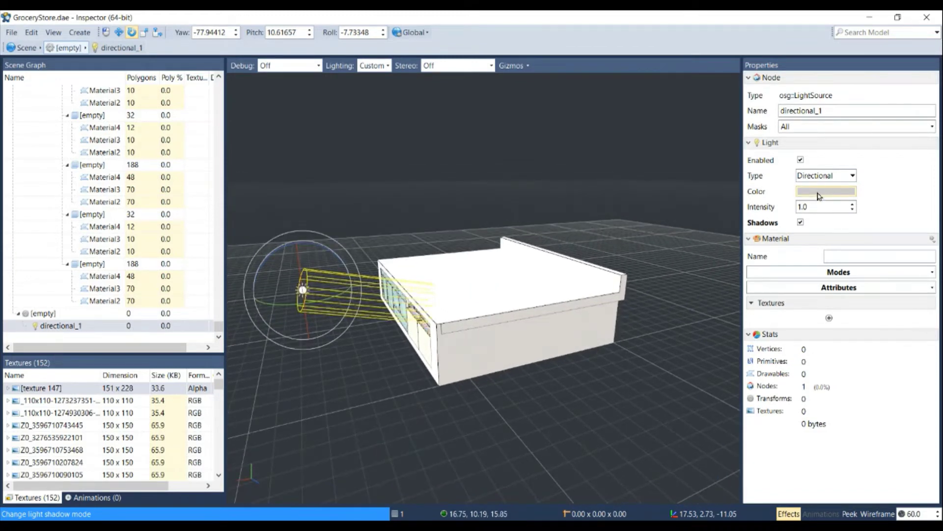
double_click(420, 366)
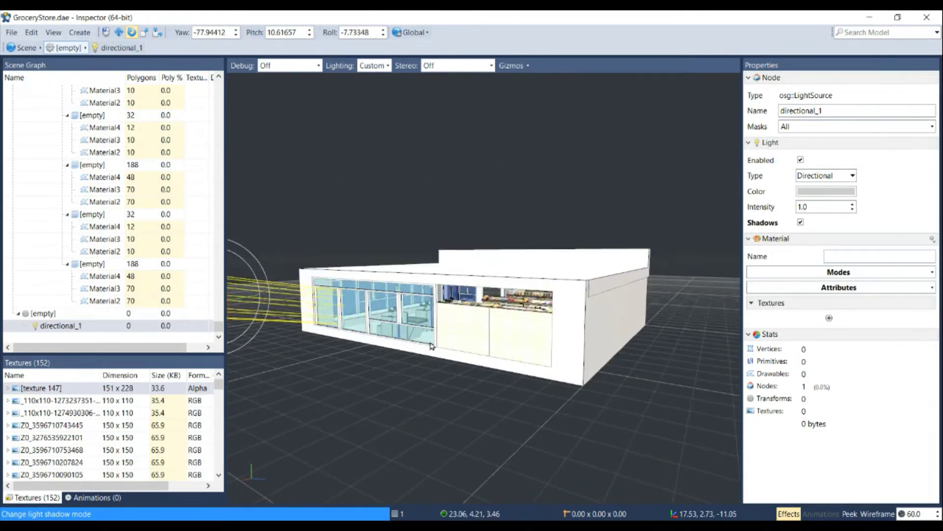
- Set the directional light's color to bright red with RGB 255, 7, 7
click(830, 192)
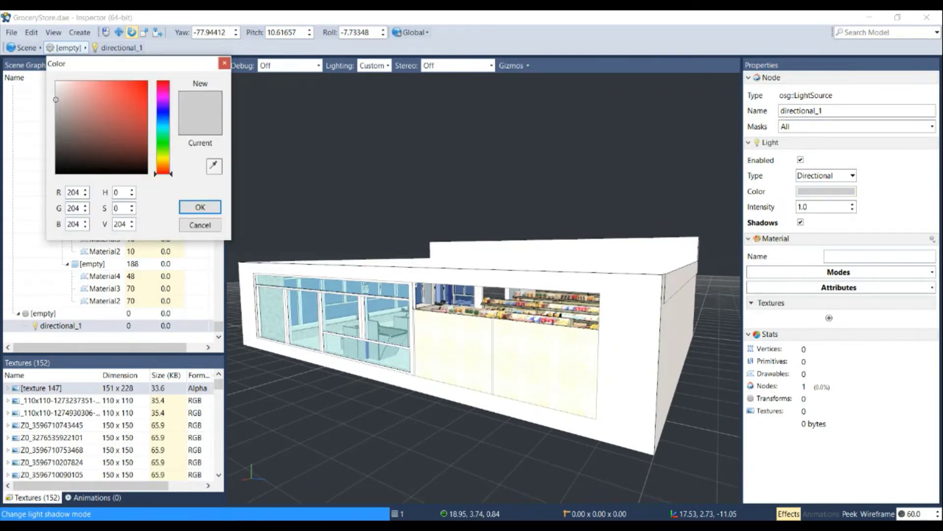
mouse_move(62, 111)
mouse_down()
mouse_move(146, 110)
mouse_move(147, 82)
mouse_move(123, 87)
mouse_up()
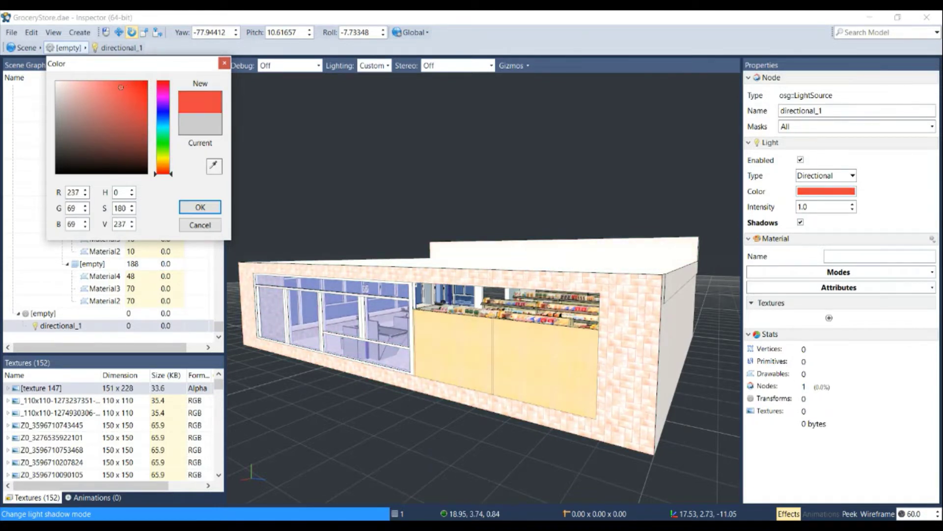
mouse_move(121, 87)
mouse_down()
mouse_move(132, 104)
mouse_move(146, 81)
mouse_move(140, 105)
mouse_move(92, 100)
mouse_move(145, 80)
mouse_up()
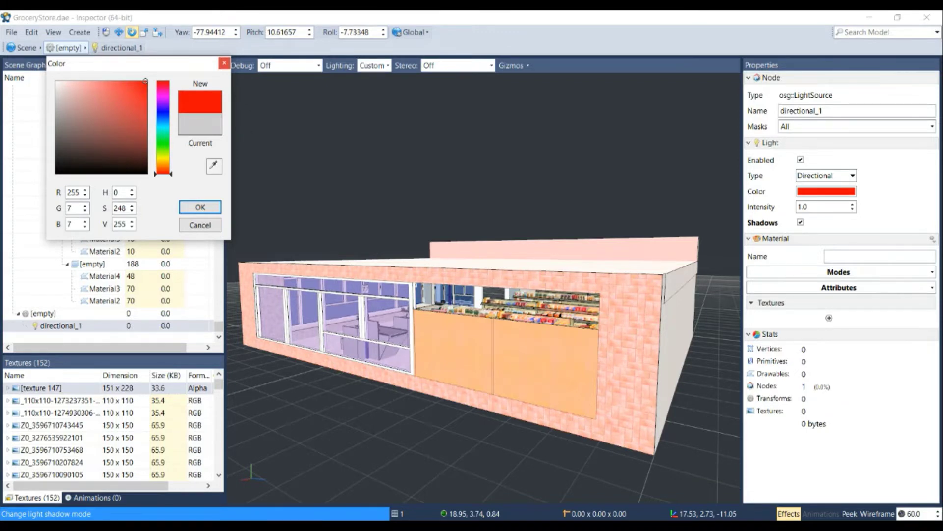
click(224, 64)
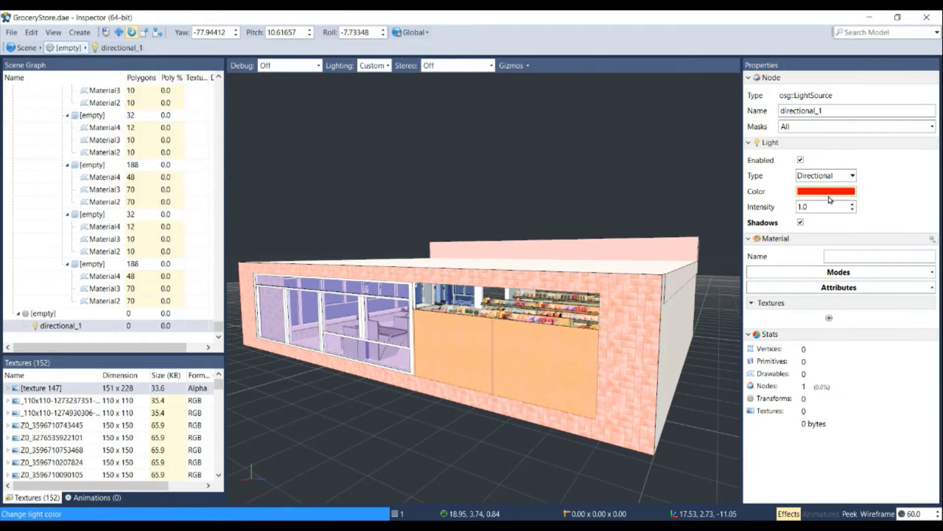
- Try other colors for the directional light, including magenta, and settle on a red with RGB 241, 23, 23
click(826, 191)
click(129, 113)
click(134, 84)
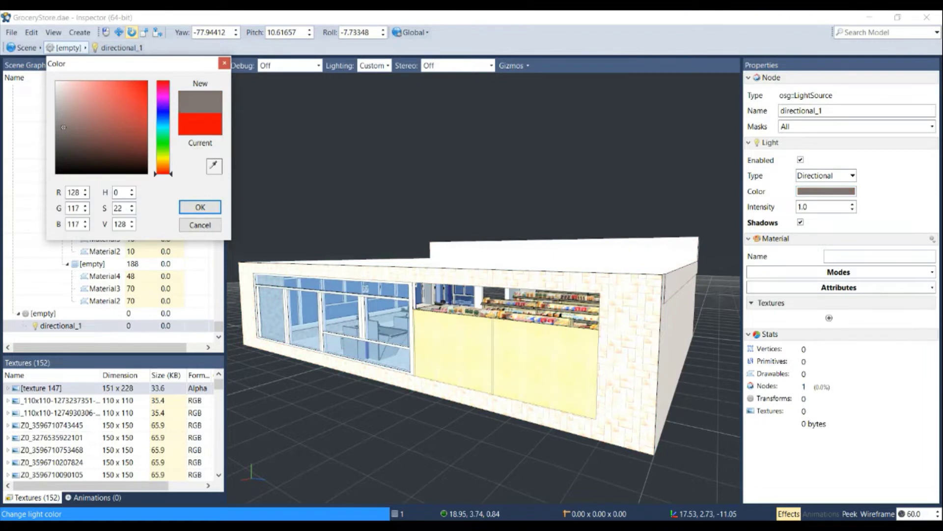
click(163, 94)
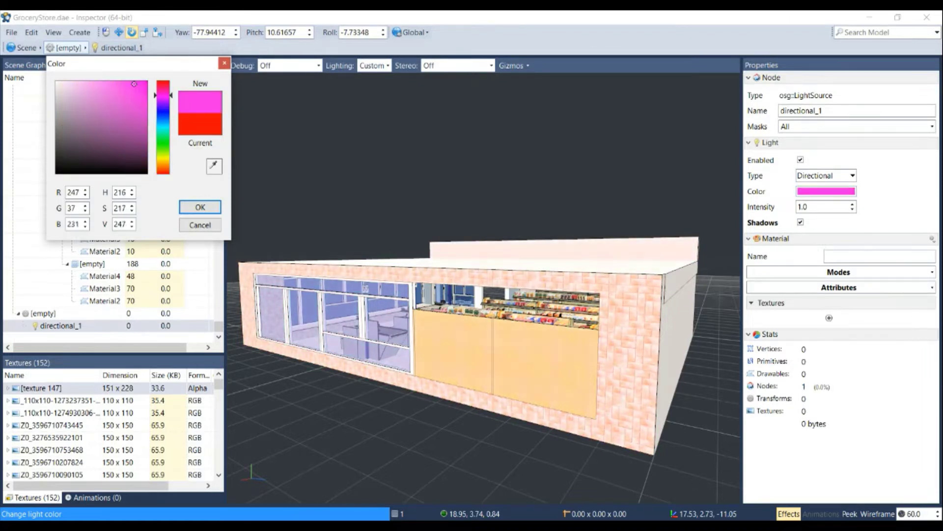
click(145, 104)
drag(145, 104, 139, 86)
click(163, 81)
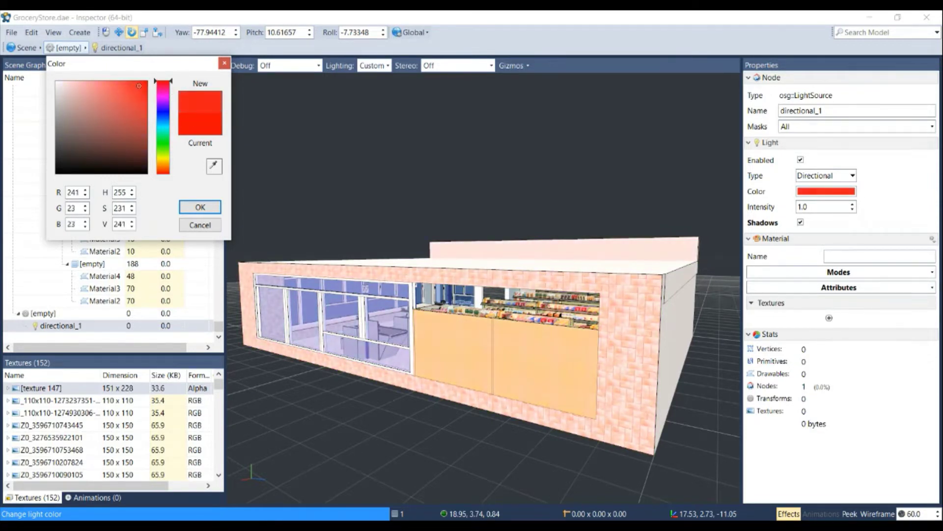
click(200, 207)
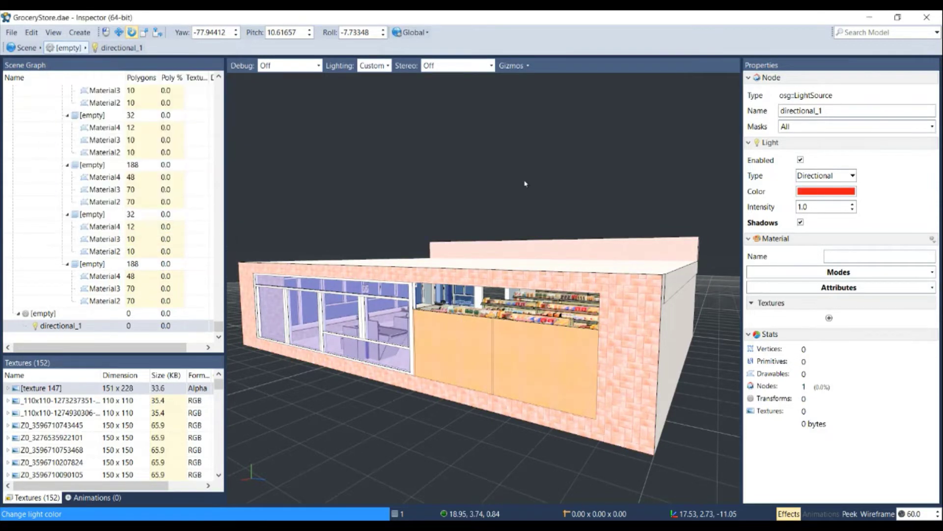
- Raise the directional light's intensity to about 1.16 and check the result on the store from other angles
click(853, 206)
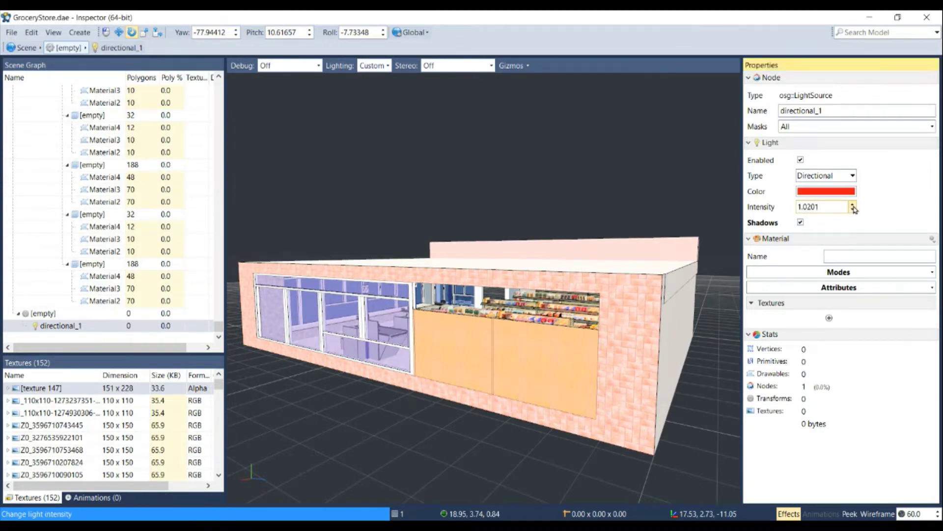
drag(854, 209, 854, 208)
scroll(449, 246, up, 5)
drag(372, 283, 388, 287)
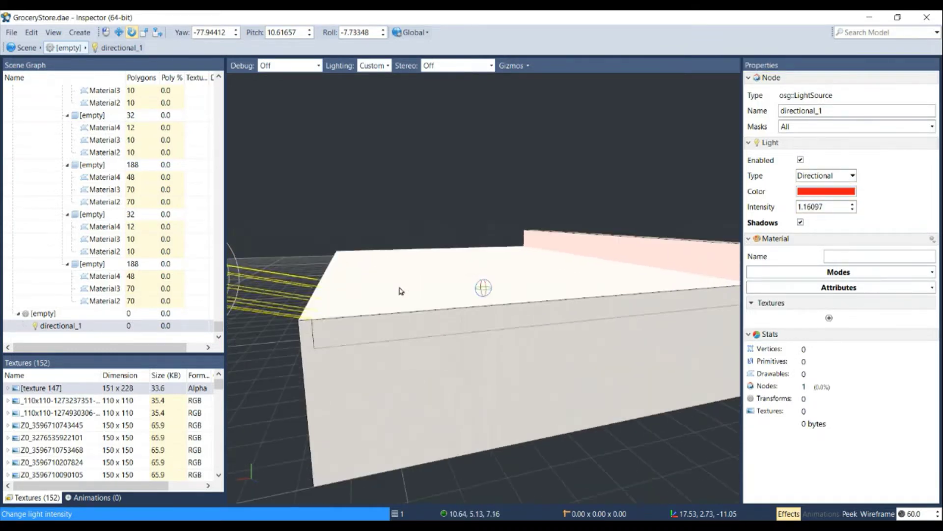
scroll(406, 290, down, 3)
scroll(406, 291, down, 5)
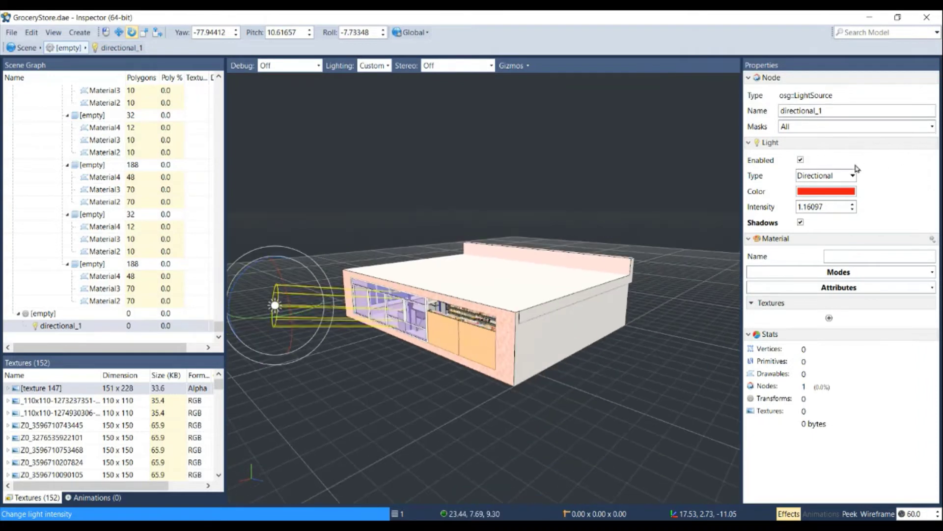
- Compare the Spot and Point types for the light and return it to Directional
click(853, 176)
click(815, 198)
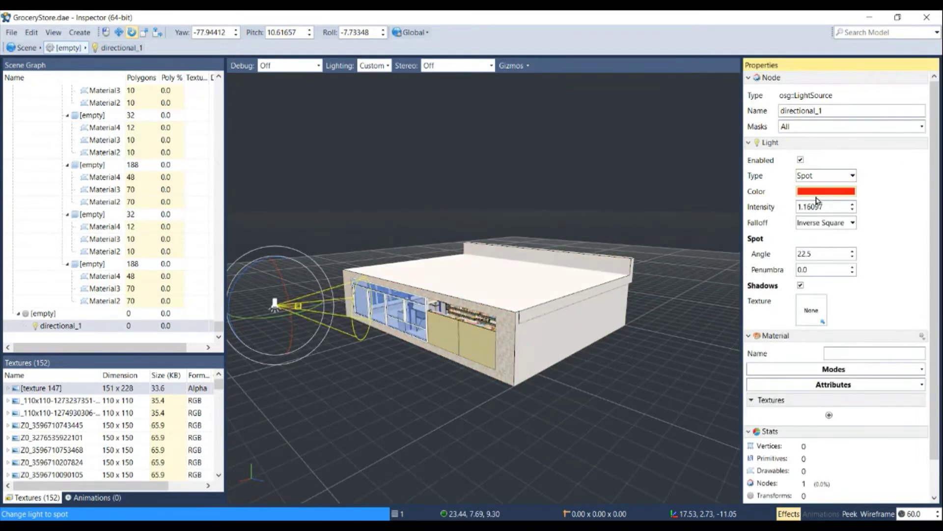
click(830, 176)
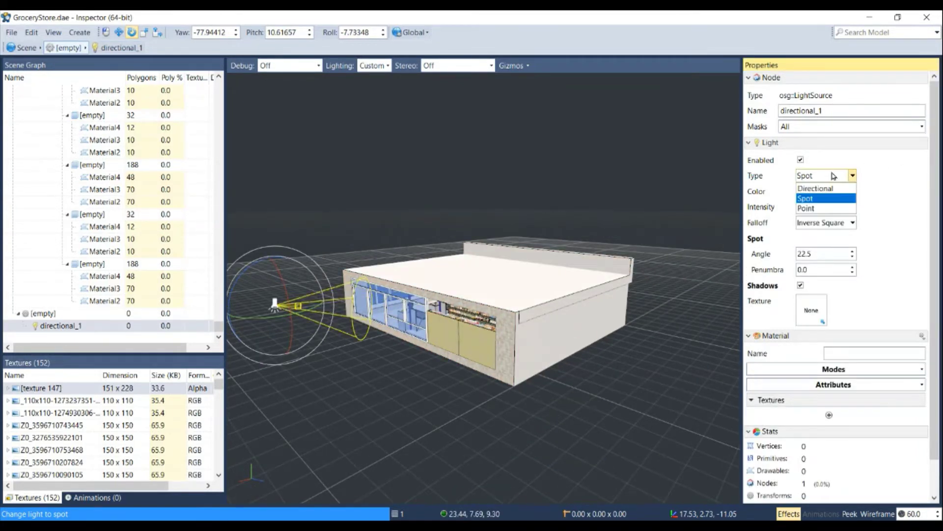
click(816, 208)
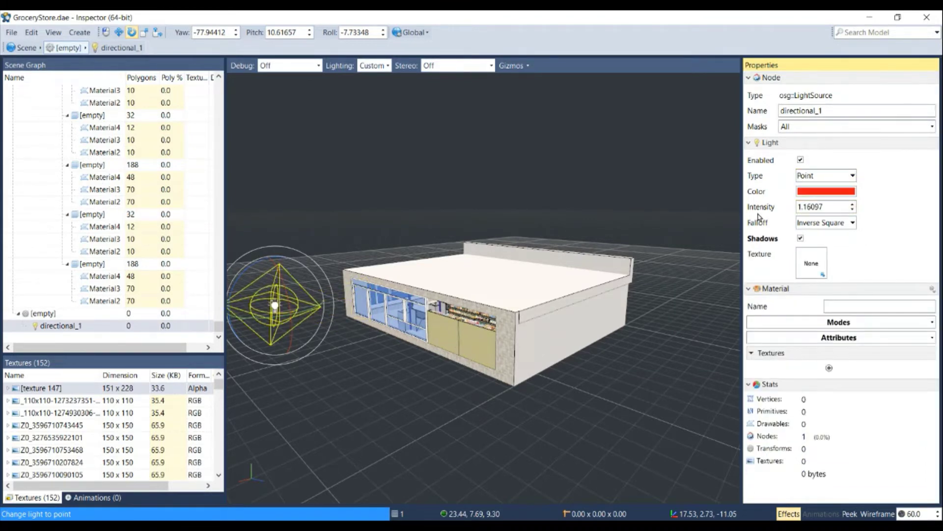
click(853, 175)
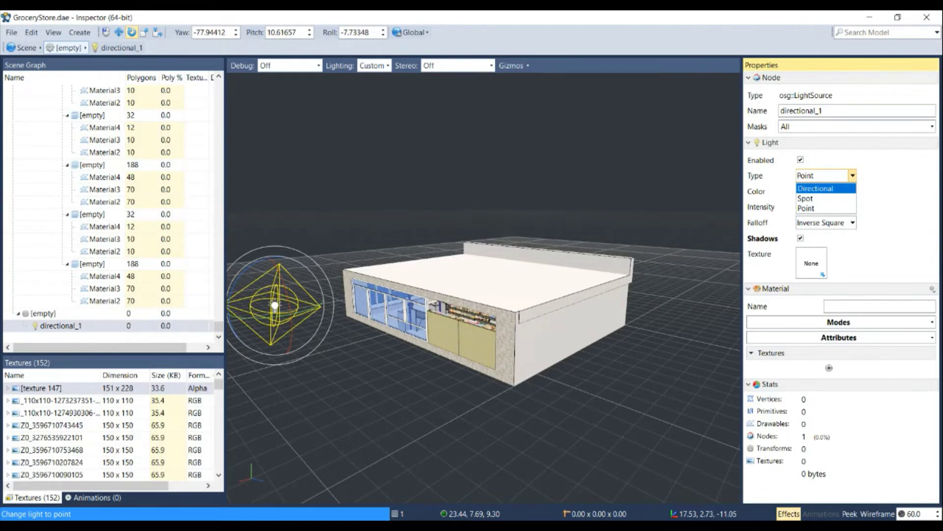
click(816, 188)
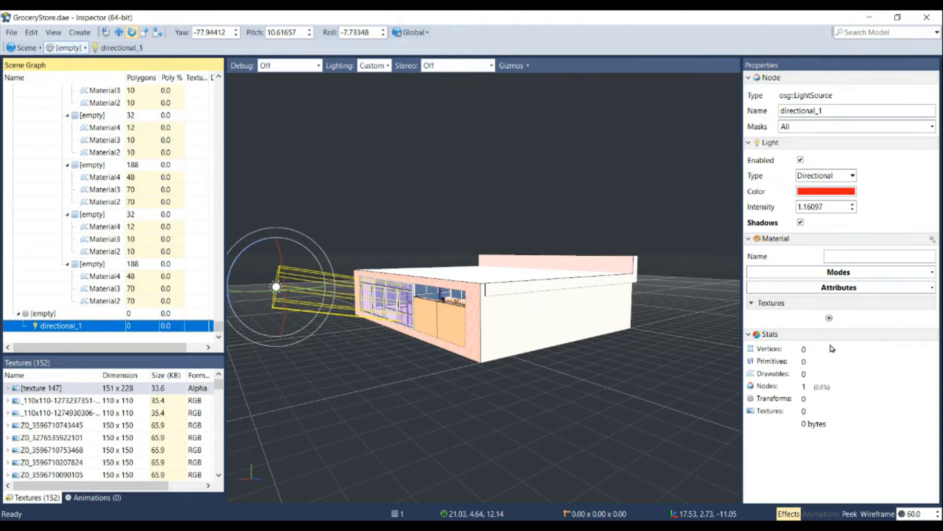
- Turn off effects in the 3D view and select the Scene root node in the scene graph
click(788, 514)
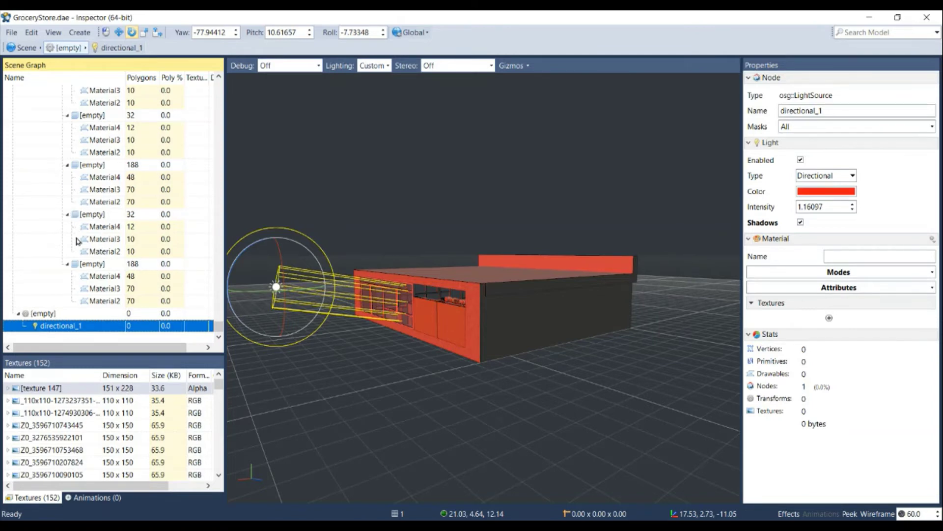
scroll(96, 282, up, 8)
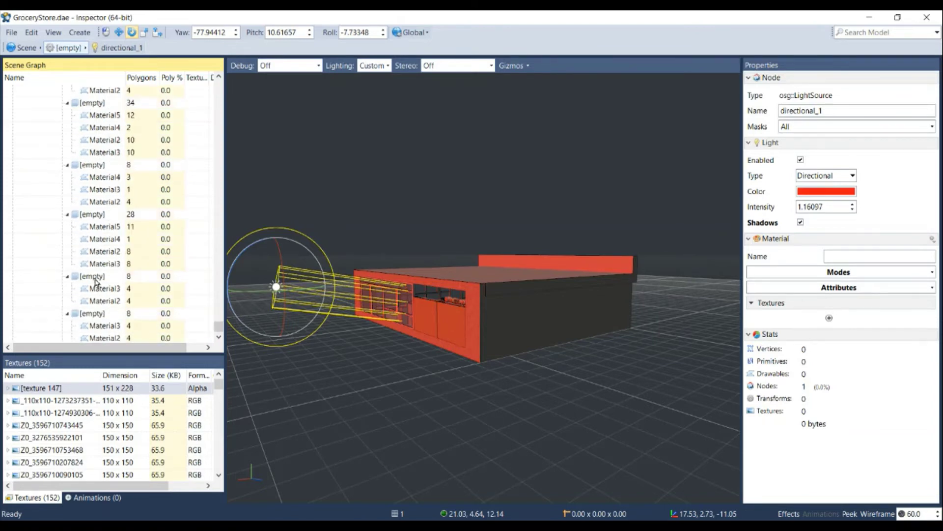
scroll(97, 282, up, 10)
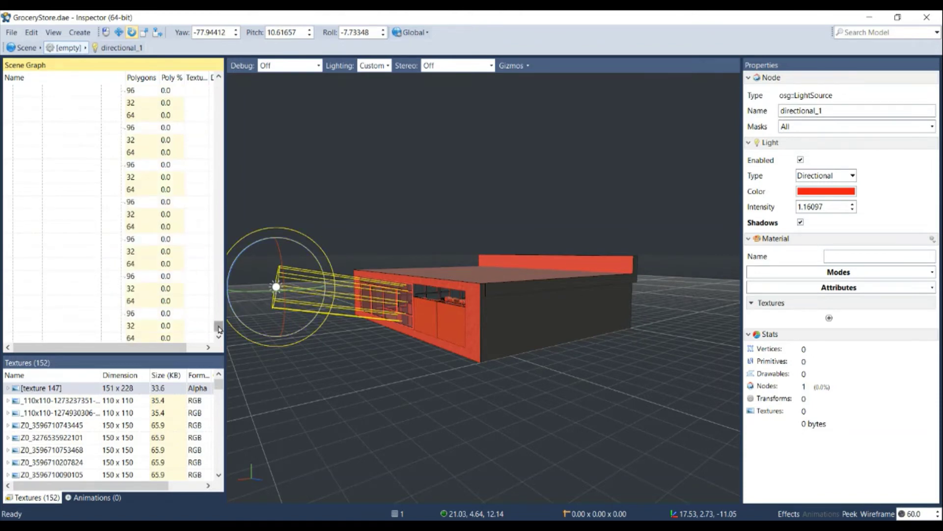
drag(219, 329, 220, 85)
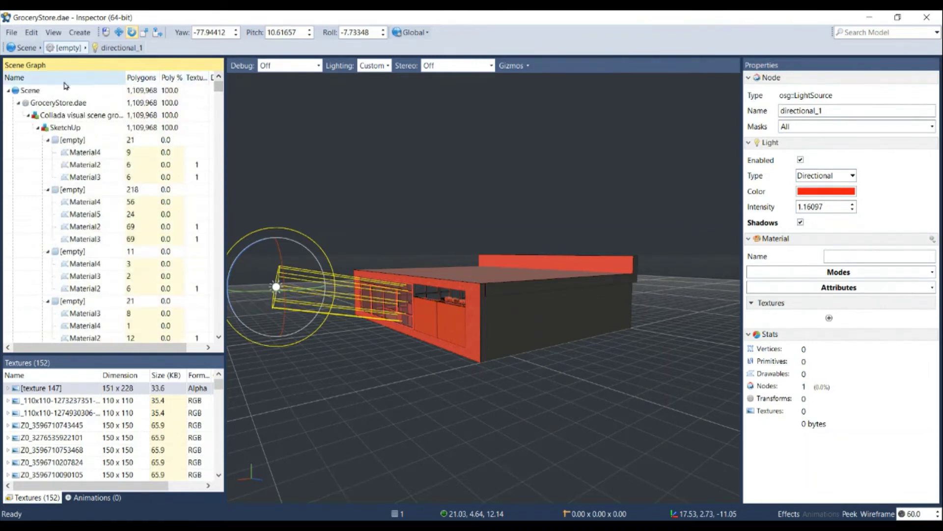
click(28, 92)
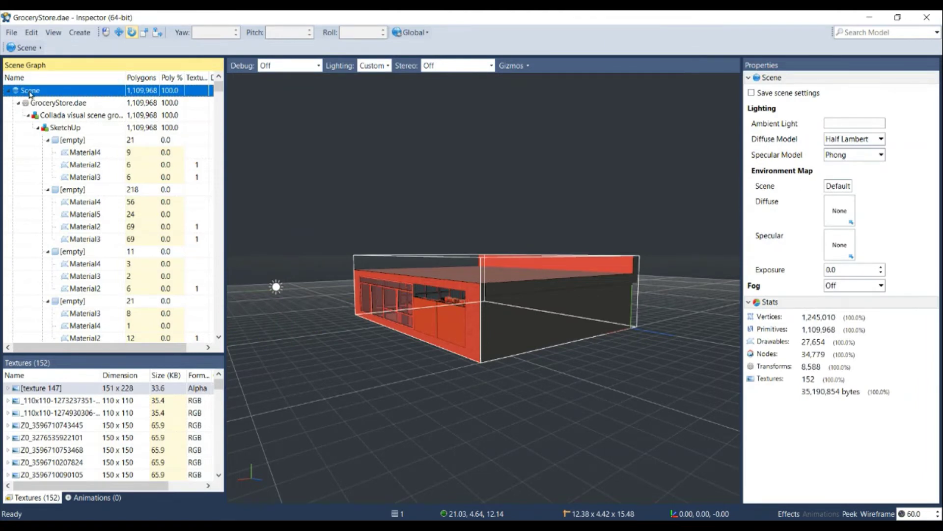
- Set the scene's ambient light color to pure white with RGB 255, 255, 255
drag(29, 94, 757, 128)
drag(757, 128, 845, 131)
drag(845, 130, 860, 118)
click(860, 129)
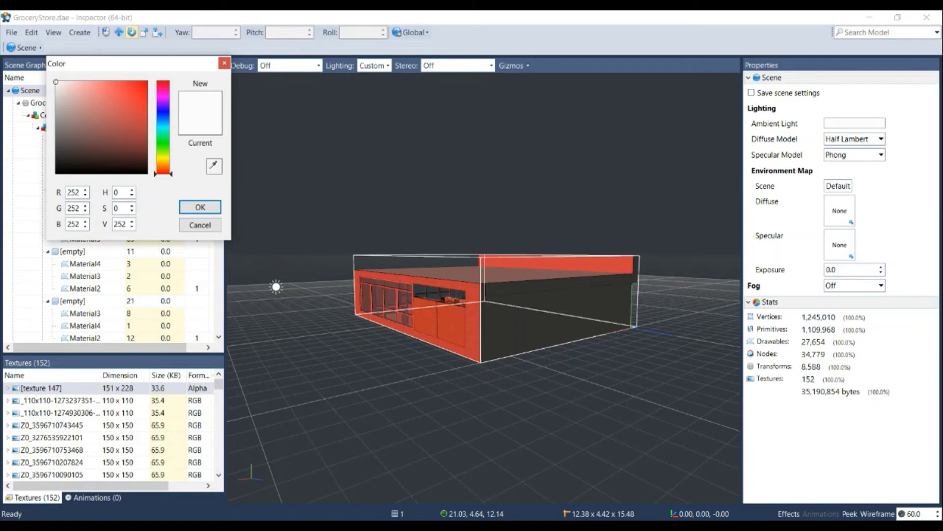
click(124, 95)
mouse_move(124, 95)
mouse_down()
mouse_move(73, 93)
mouse_move(69, 157)
mouse_move(56, 80)
mouse_up()
drag(163, 173, 163, 152)
mouse_move(56, 81)
mouse_down()
mouse_move(59, 152)
mouse_move(78, 88)
mouse_move(56, 81)
mouse_move(94, 98)
mouse_move(55, 81)
mouse_move(56, 132)
mouse_move(55, 80)
mouse_up()
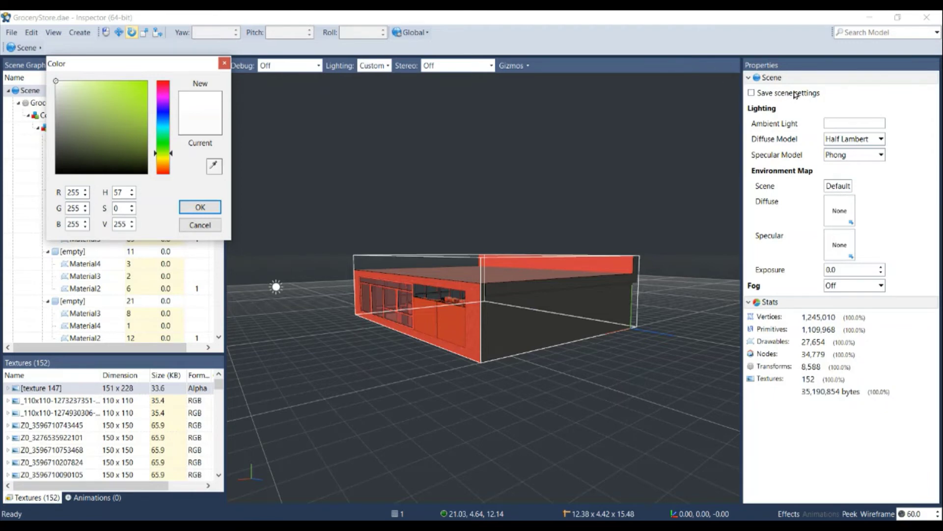
click(11, 33)
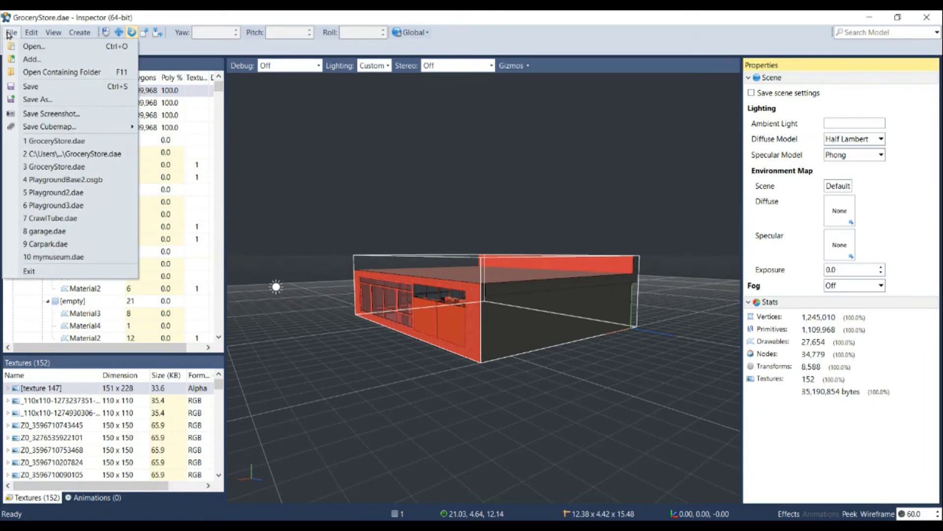
click(201, 17)
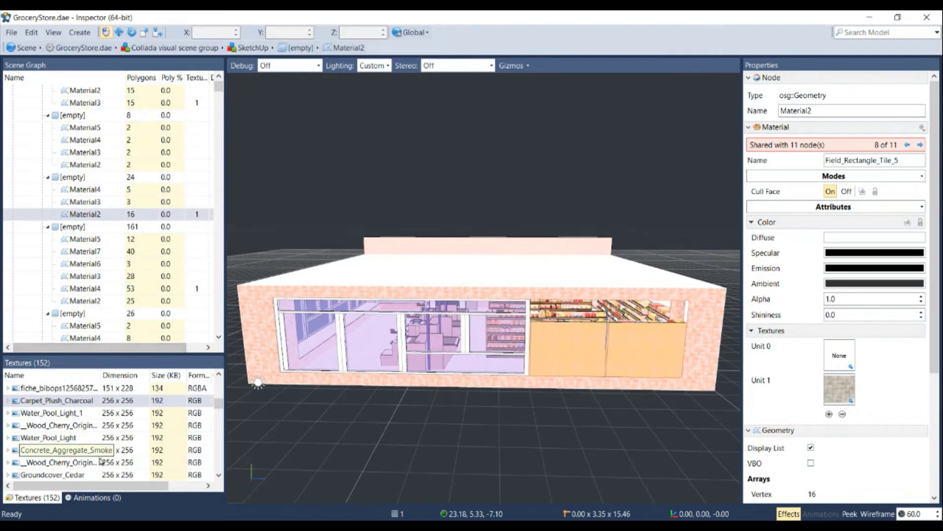
- Browse the model's texture list and preview several of the 260 x 260 product textures
drag(218, 406, 220, 388)
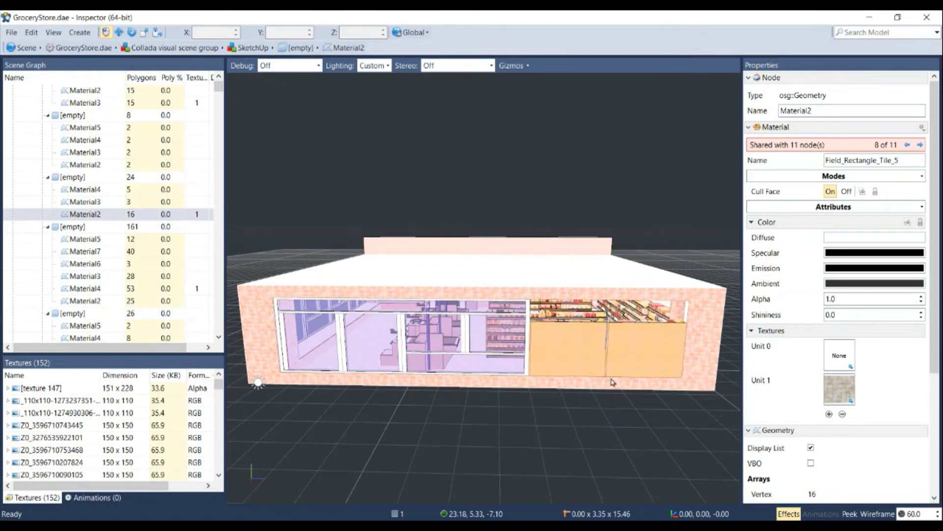
drag(217, 384, 201, 445)
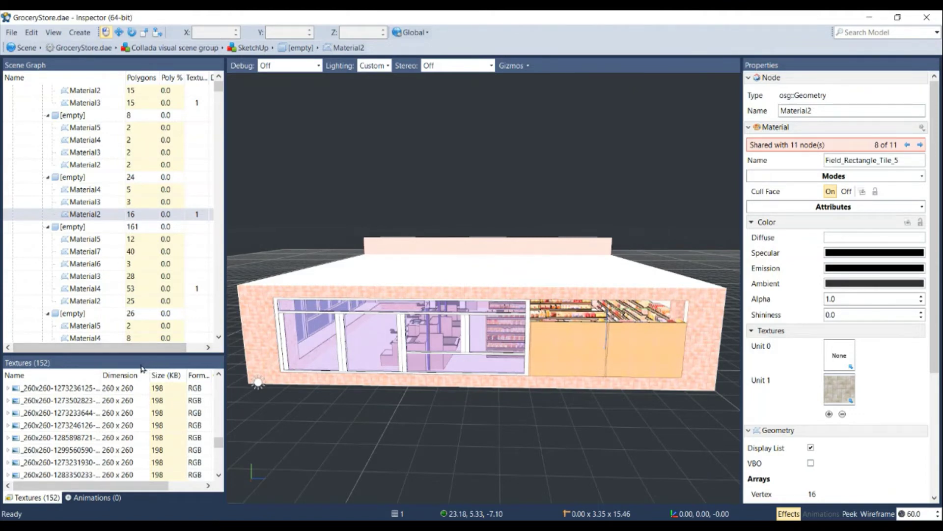
click(79, 388)
click(77, 389)
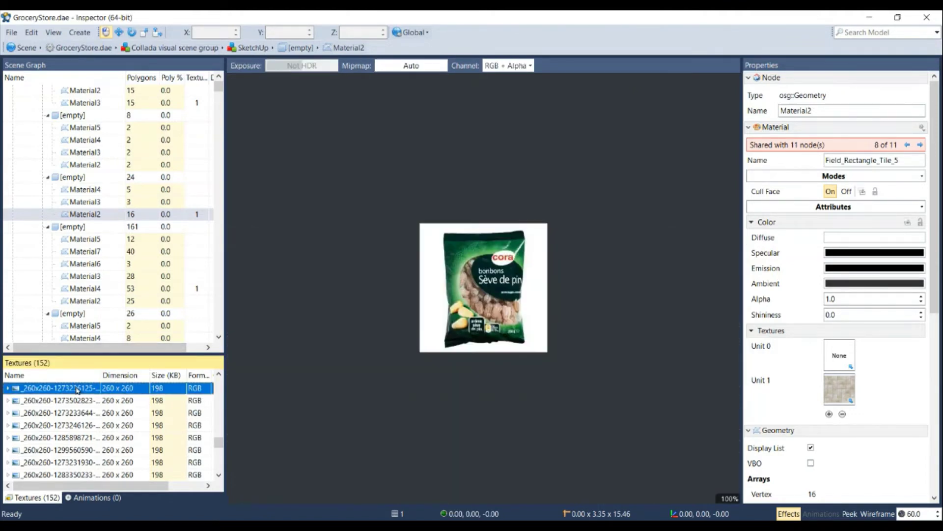
click(75, 401)
click(74, 425)
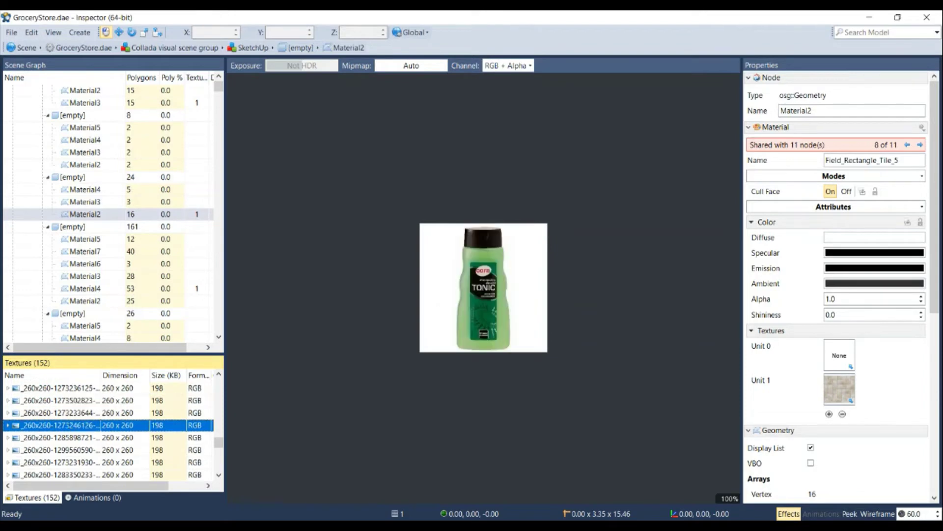
click(72, 462)
scroll(73, 462, down, 2)
click(72, 461)
scroll(74, 462, down, 2)
click(75, 463)
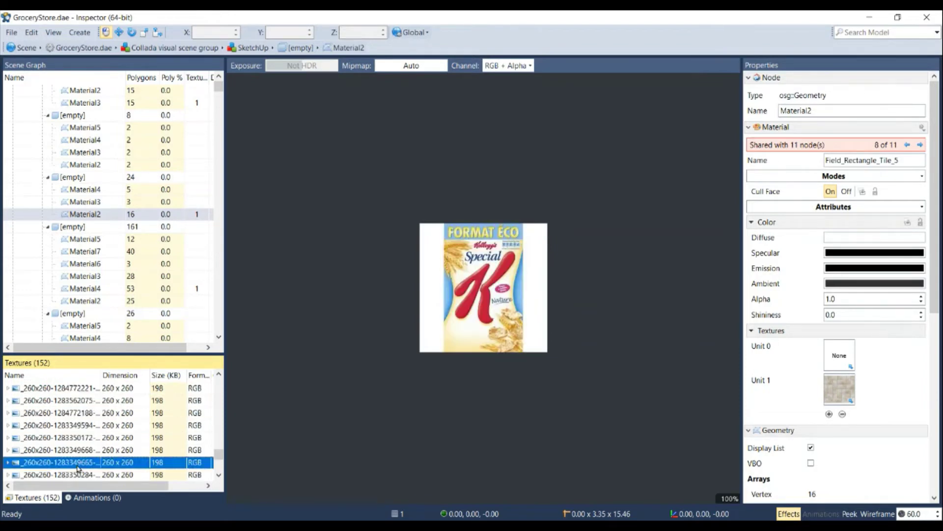
- Preview the largest textures at the end of the list, including the 1714 x 850 image, Field_Rectangle_Tile and Field_Rectangle_Tile_5
scroll(79, 466, down, 2)
scroll(78, 465, down, 1)
click(76, 461)
scroll(75, 461, down, 2)
click(75, 462)
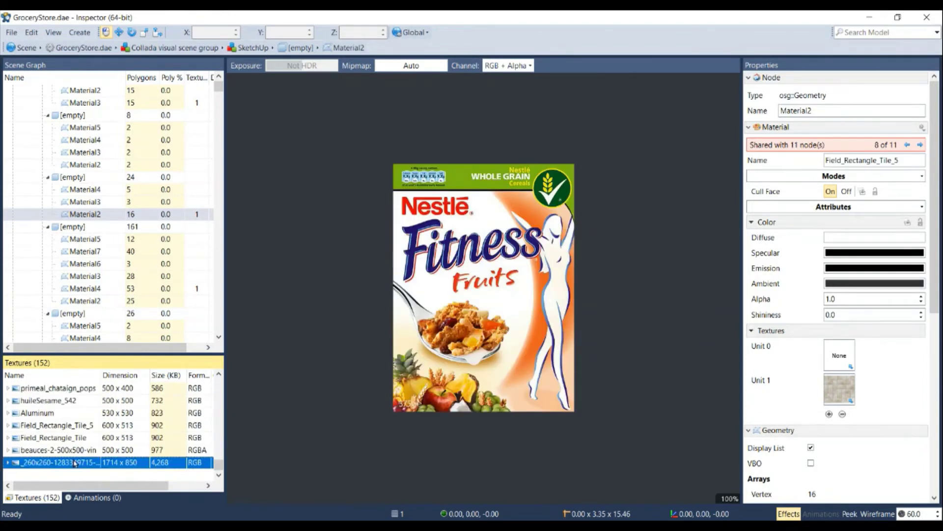
click(75, 450)
click(73, 437)
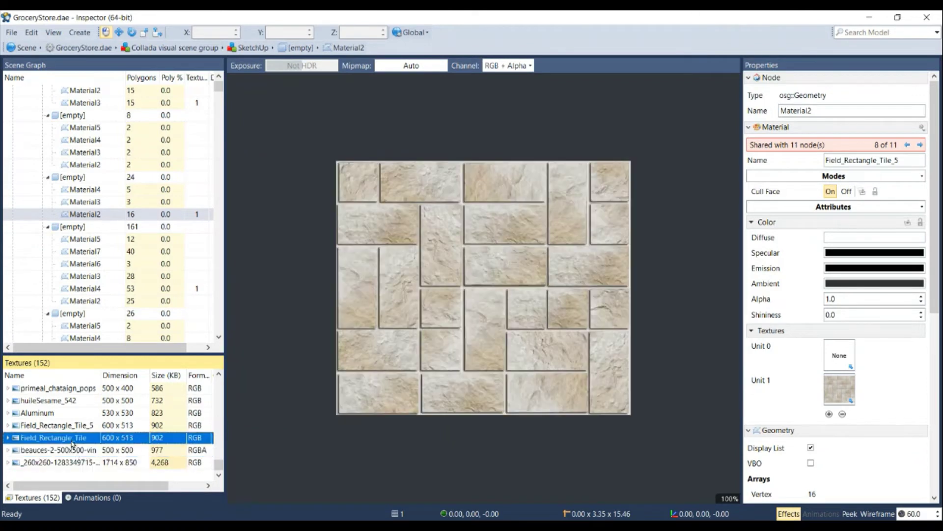
click(68, 417)
click(71, 426)
- Return to the 260 x 260 textures earlier in the list and preview more product packaging images
scroll(71, 431, down, 5)
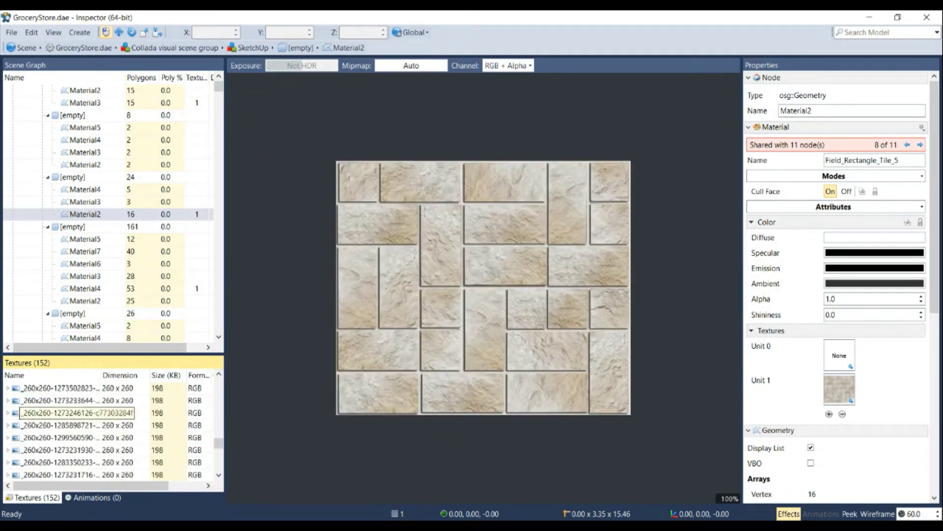
click(74, 412)
click(74, 431)
click(73, 387)
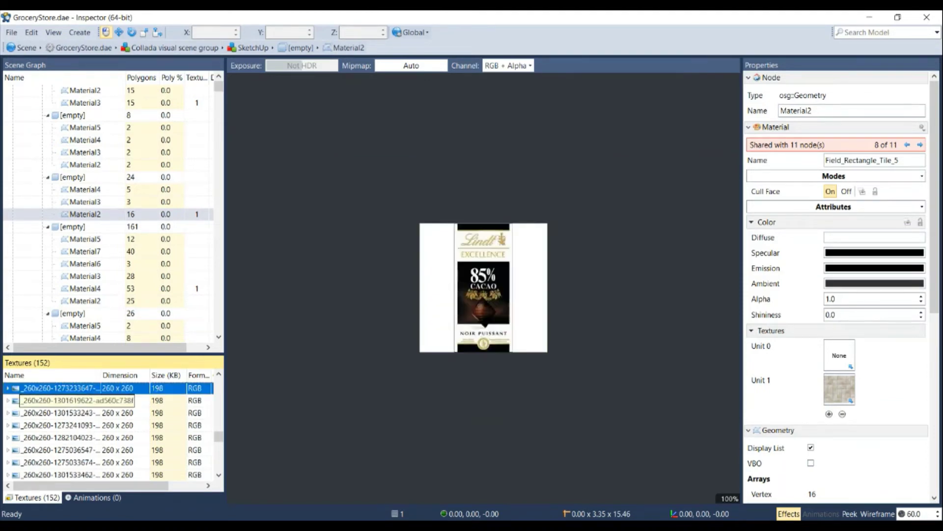
scroll(74, 400, up, 2)
scroll(74, 400, up, 3)
click(74, 387)
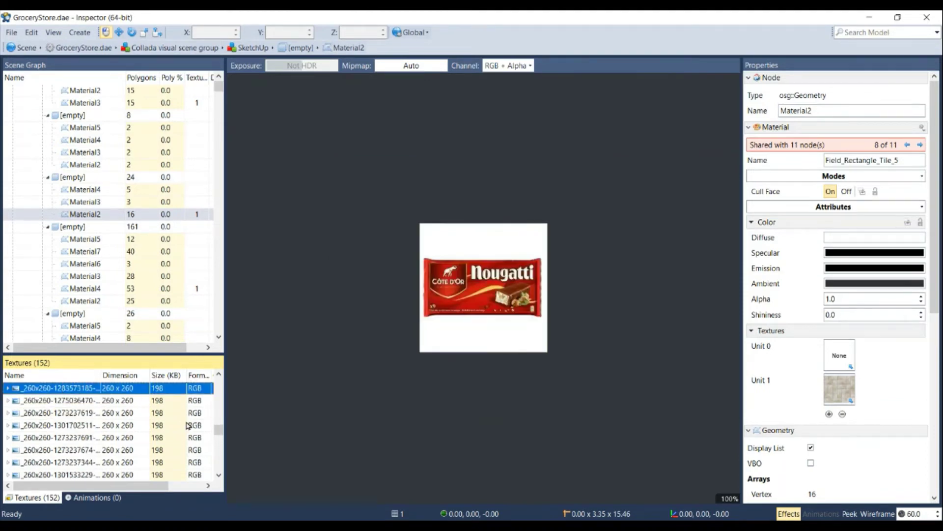
- Go back to the start of the texture list and preview the smallest textures, including texture 147, a 110 x 110 and several 150 x 150 images
drag(221, 432, 221, 386)
click(74, 387)
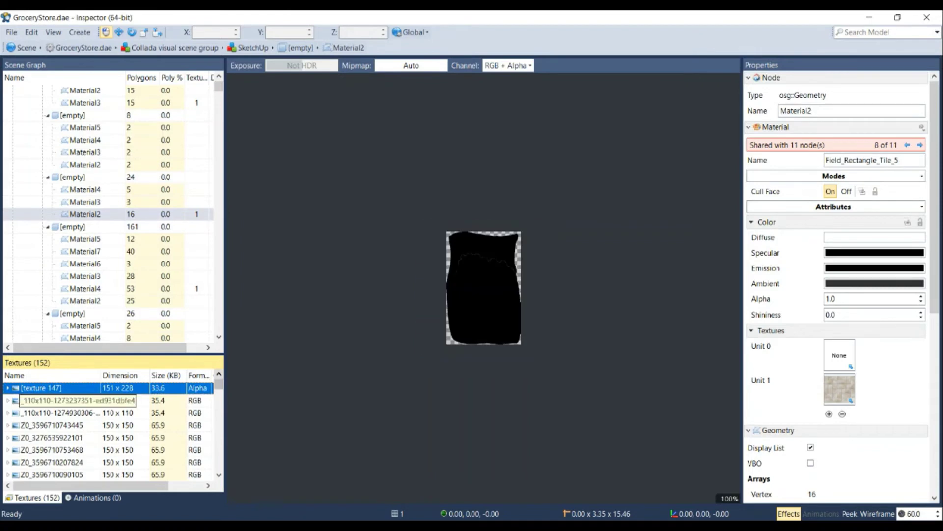
click(59, 400)
click(58, 424)
click(57, 438)
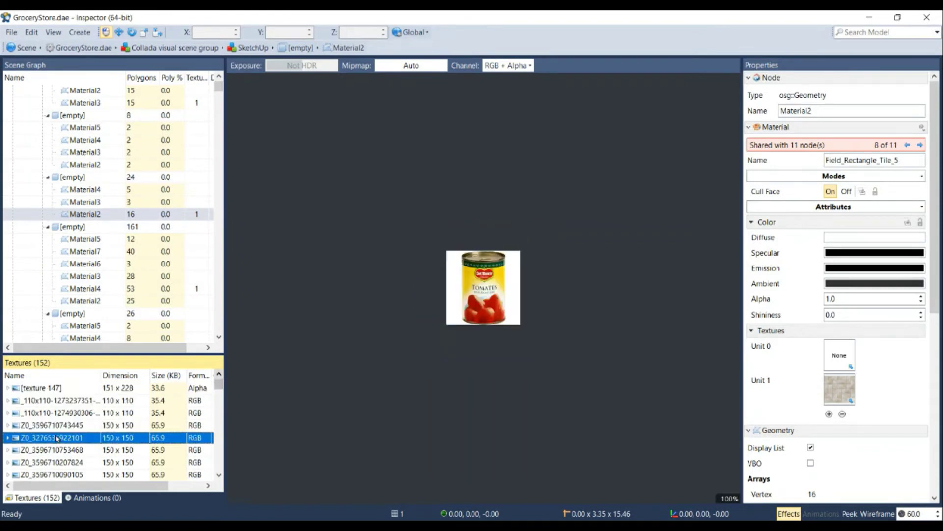
click(57, 450)
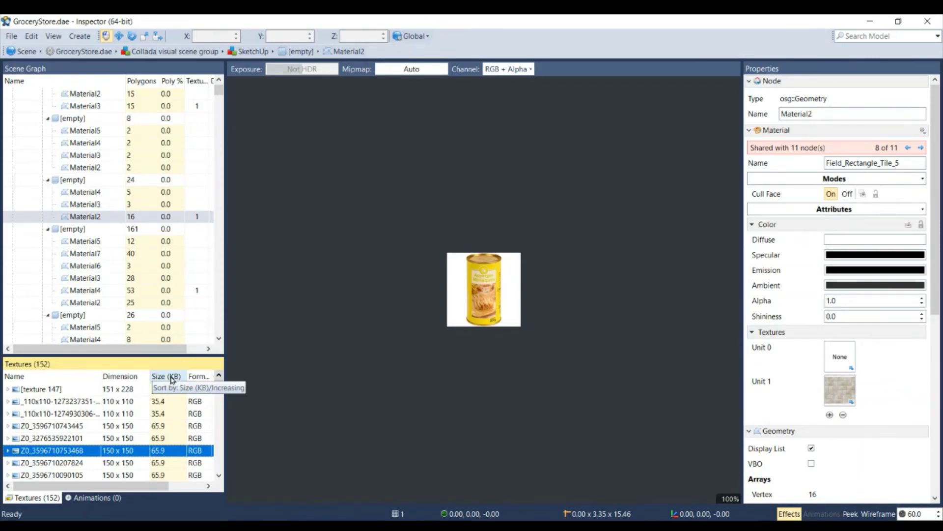
- Sort the texture list by format and look through its remaining columns
click(198, 376)
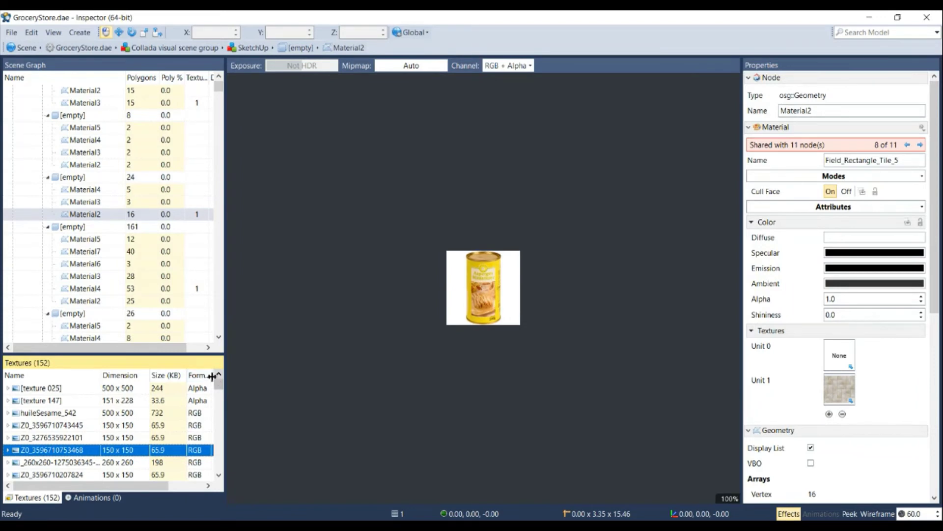
click(203, 376)
drag(148, 485, 206, 484)
scroll(178, 382, down, 1)
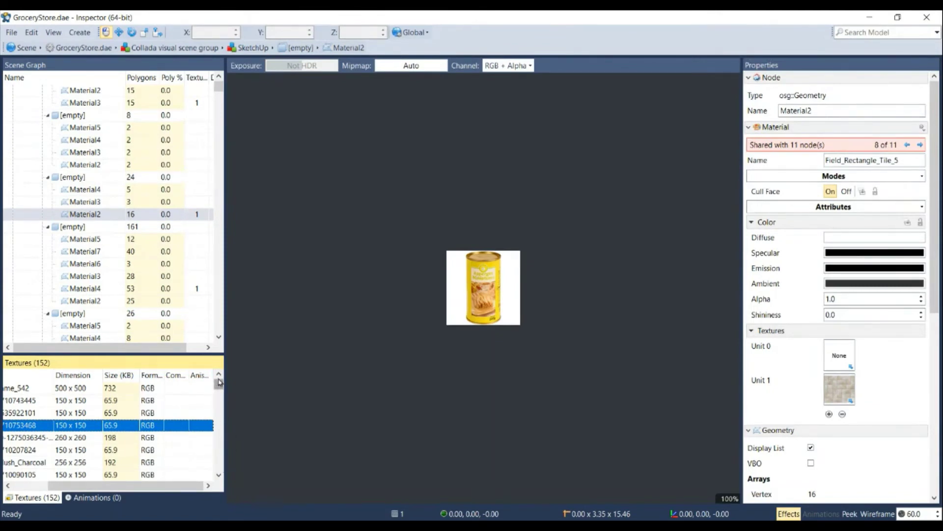
drag(172, 485, 112, 458)
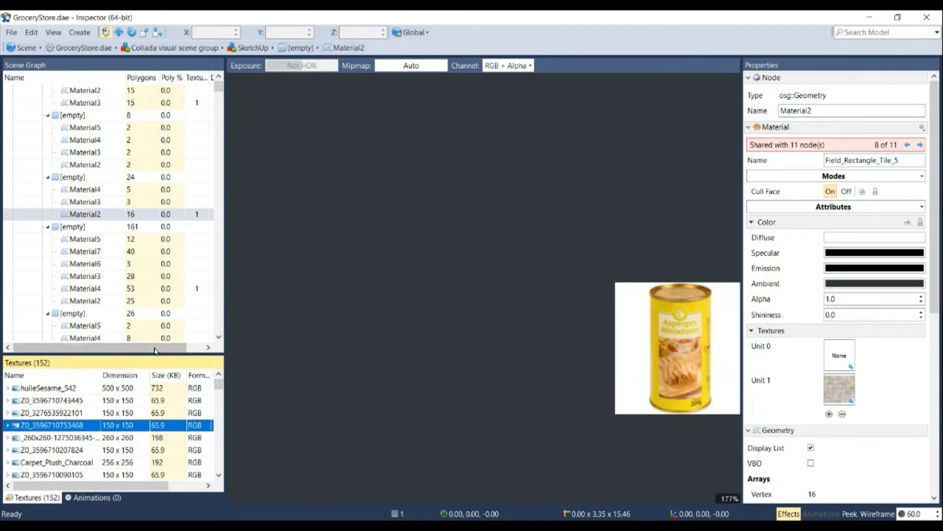
- Return to the 3D view of the store and select the exterior wall geometry that uses the Field_Rectangle_Tile_5 material
click(59, 115)
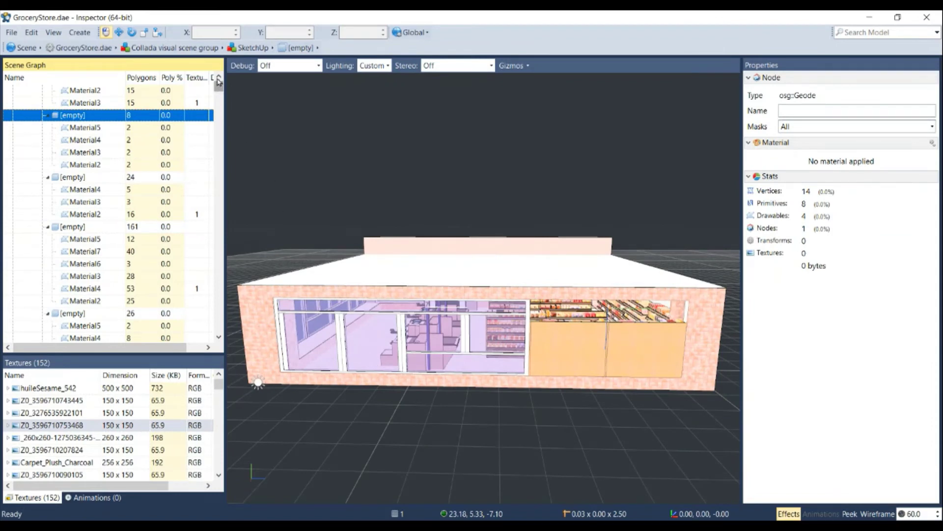
scroll(383, 382, up, 3)
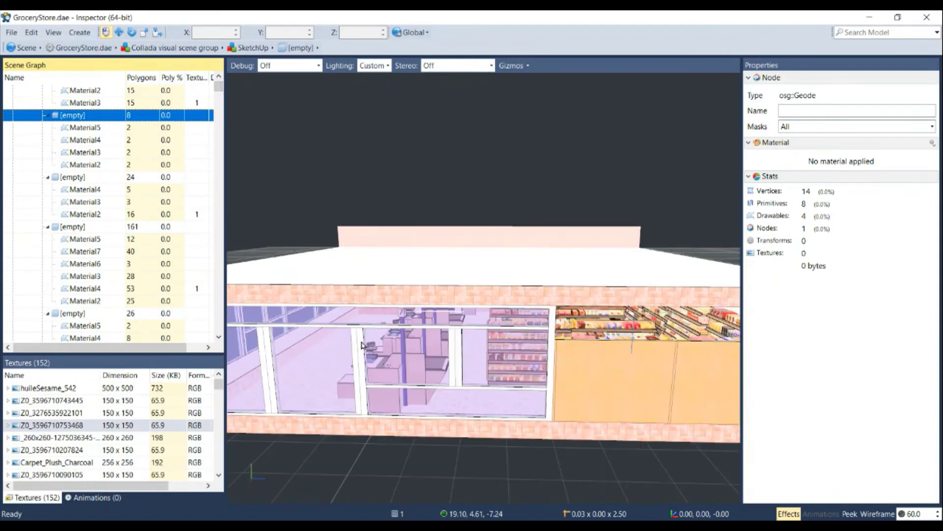
scroll(362, 345, down, 3)
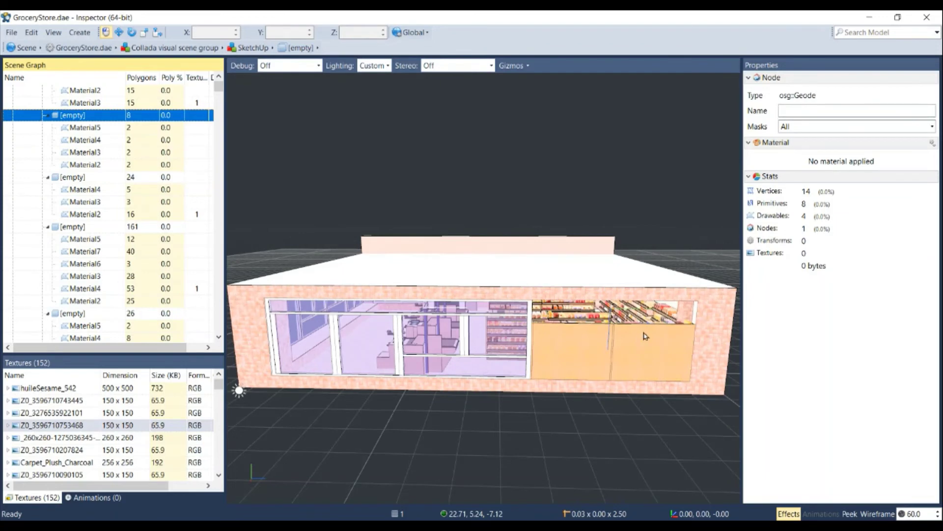
click(722, 322)
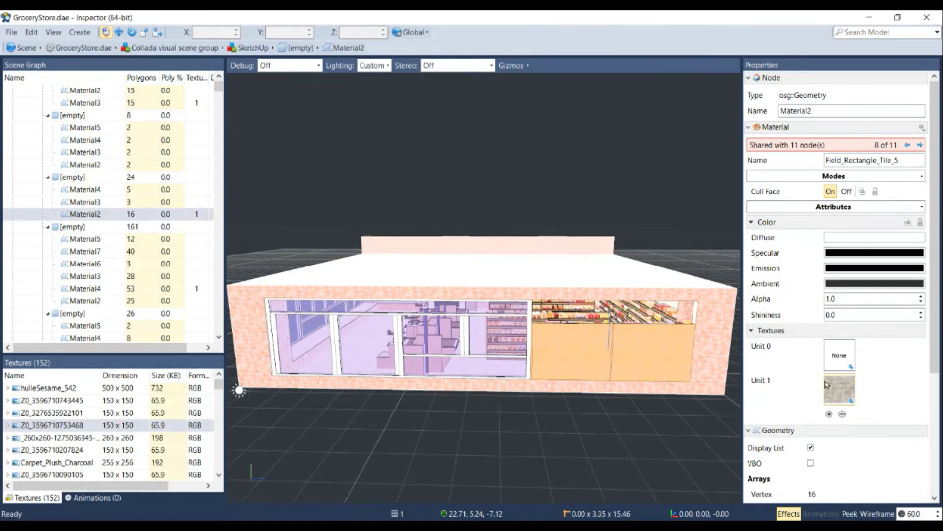
- Check the wall material's specular color without changing it, and undo the light's change to directional
mouse_move(825, 383)
click(855, 255)
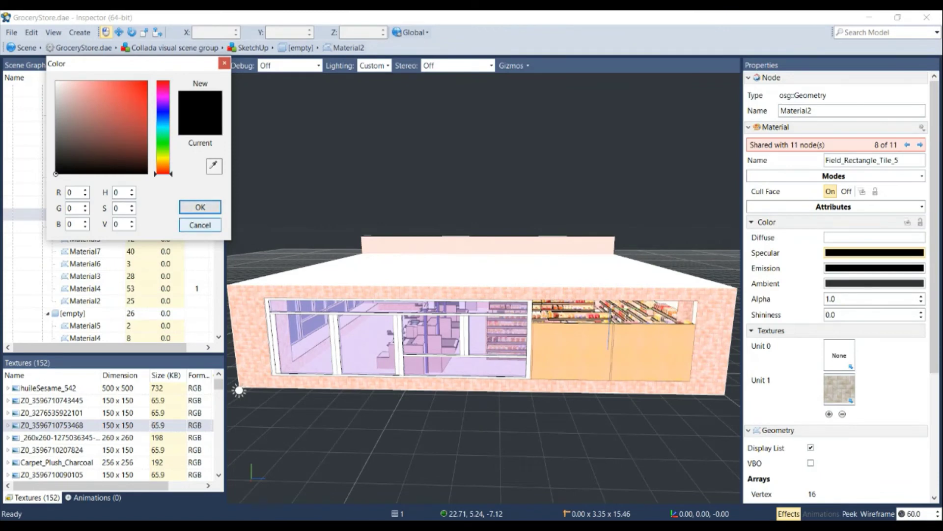
click(200, 224)
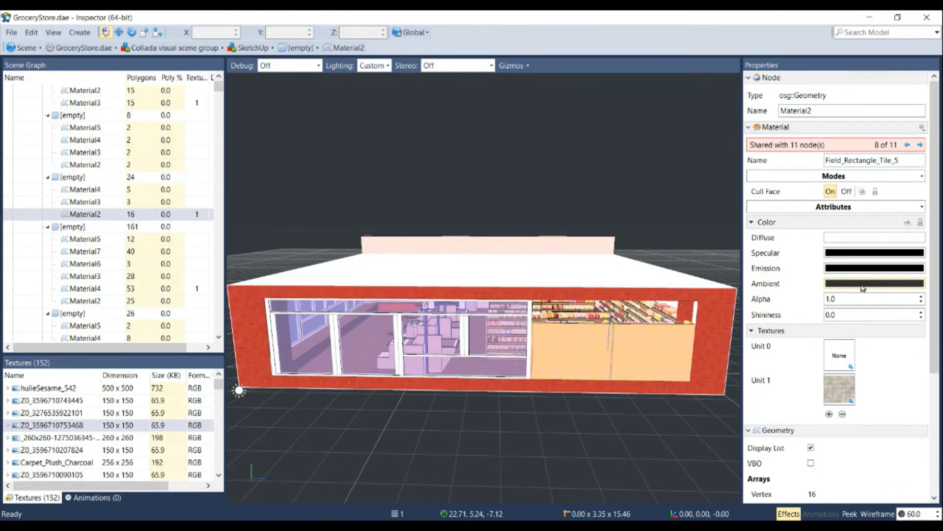
key(ctrl+z)
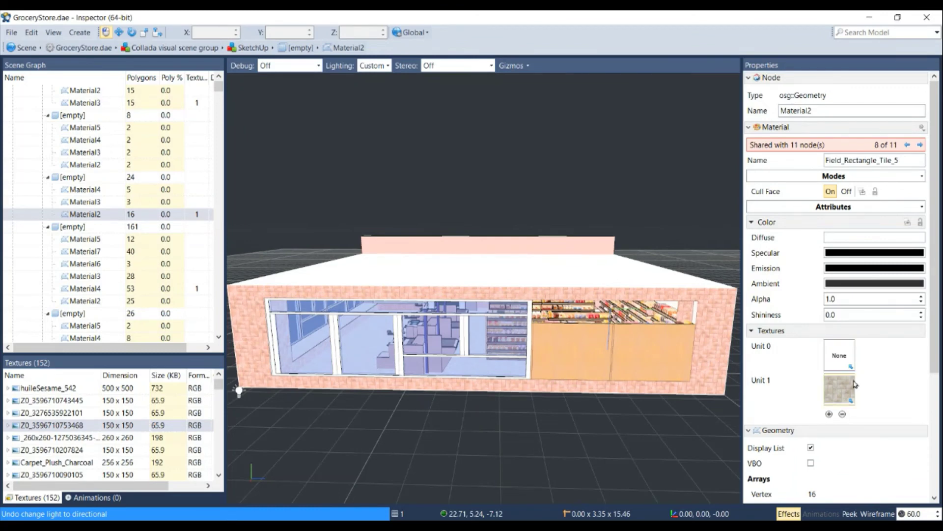
- Replace the wall material's Unit 1 texture with elegant-pattern-design-free-vector.jpg from the Inspector folder on the Desktop
mouse_move(852, 383)
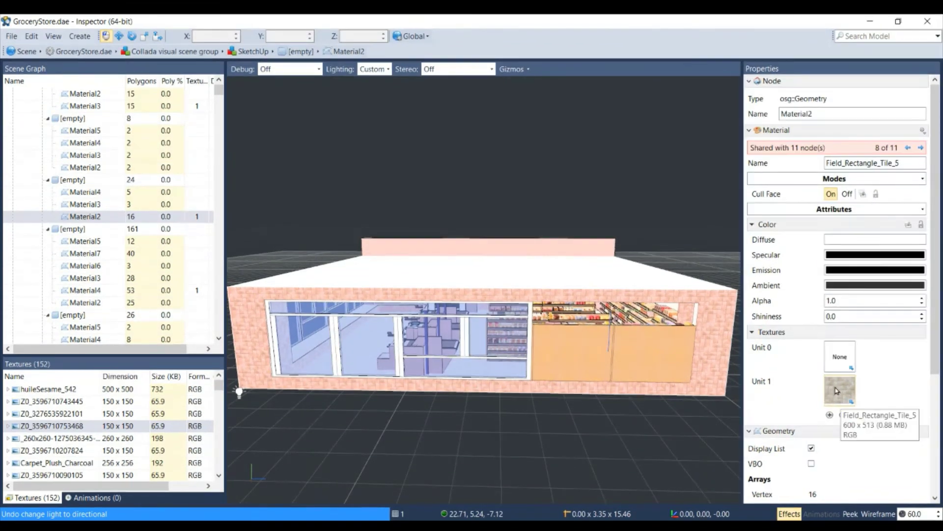
click(837, 389)
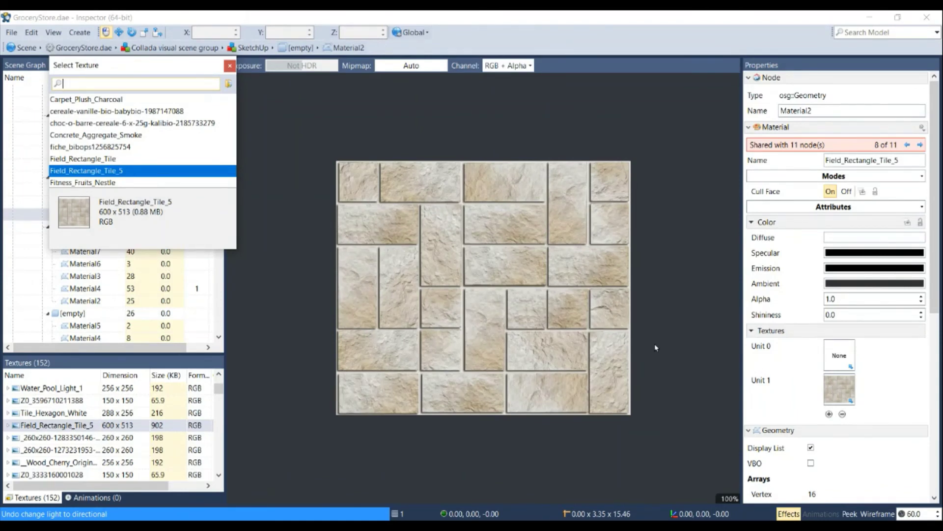
click(229, 85)
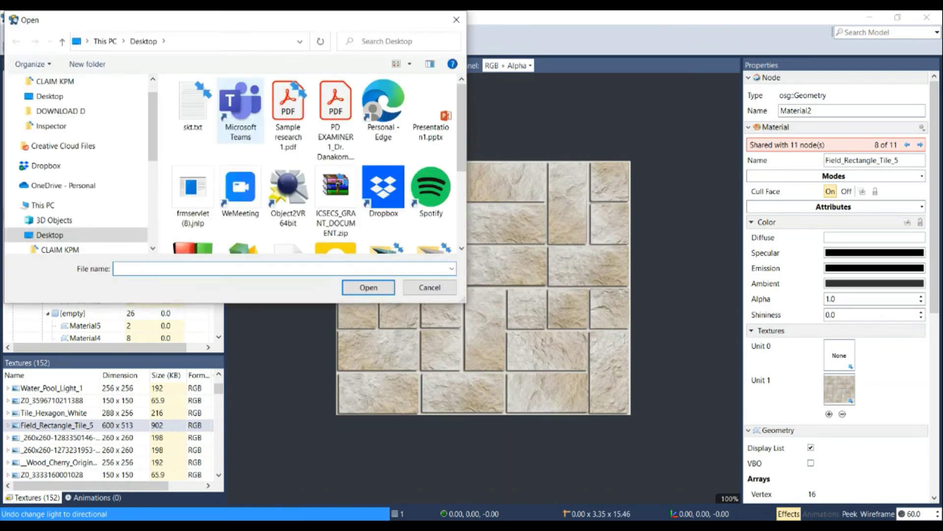
scroll(335, 123, down, 3)
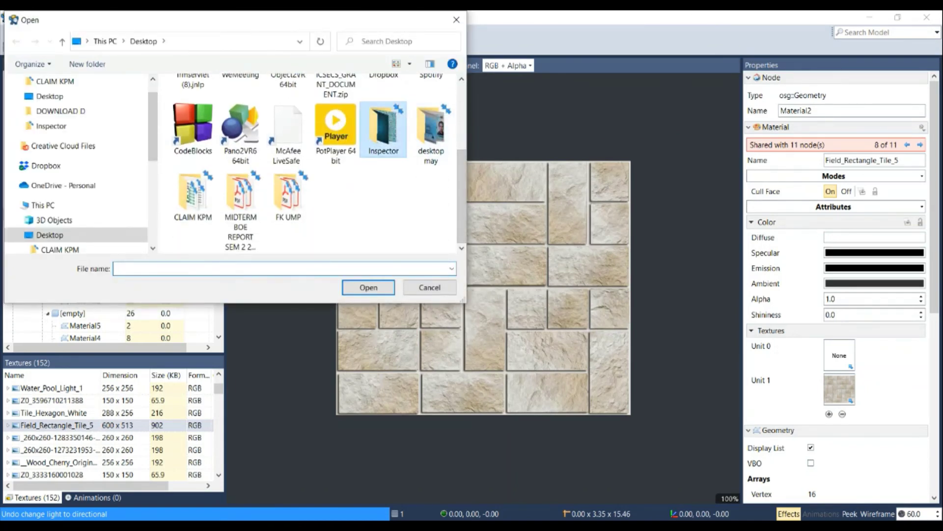
double_click(383, 128)
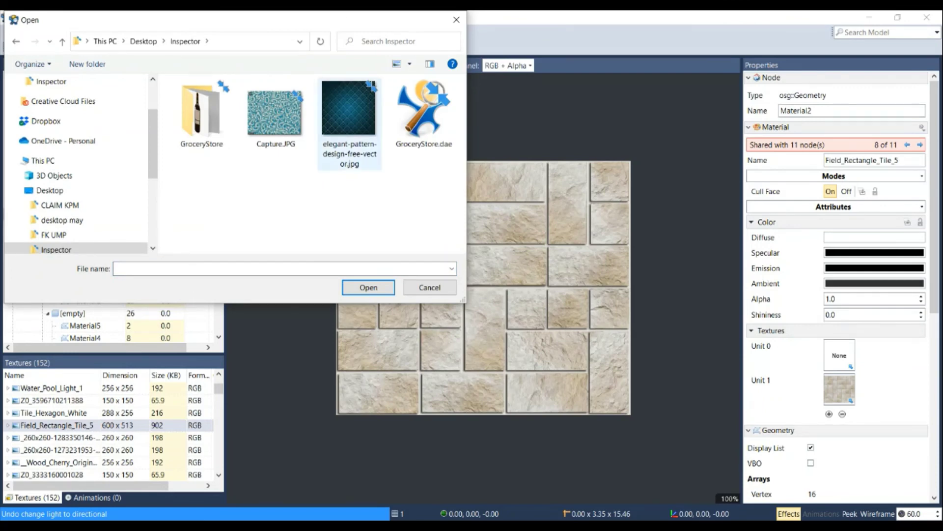
click(346, 113)
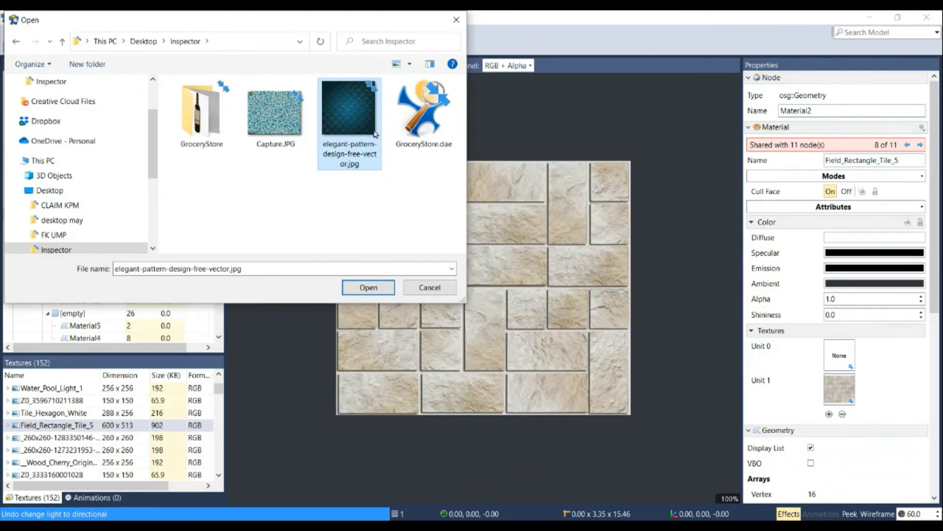
click(365, 288)
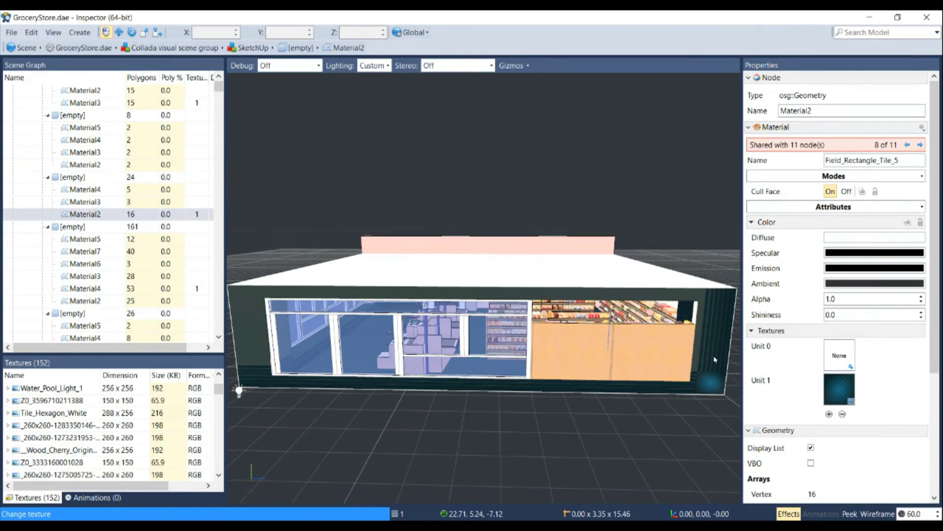
- Select a wooden shelf panel inside the store and replace its __Wood_Cherry_Original_2 texture in Unit 1 with Capture.JPG
scroll(714, 359, up, 2)
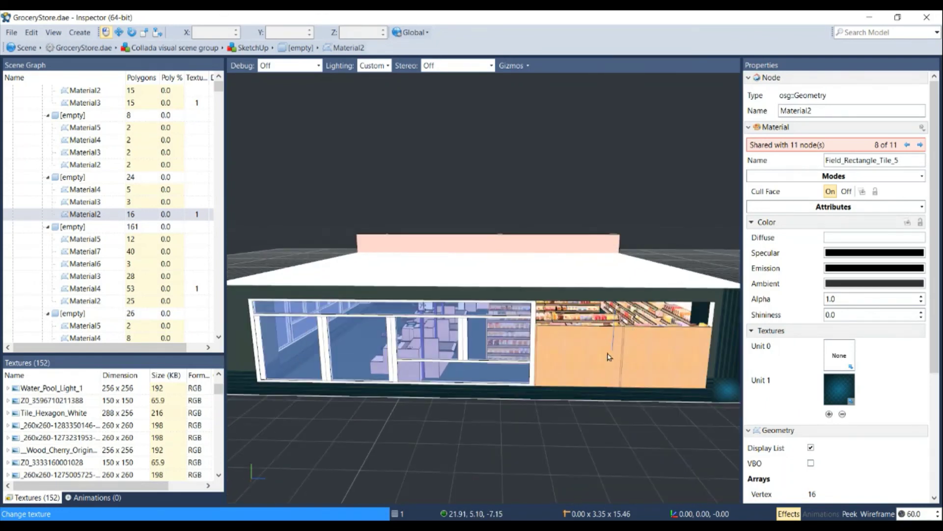
scroll(610, 356, down, 3)
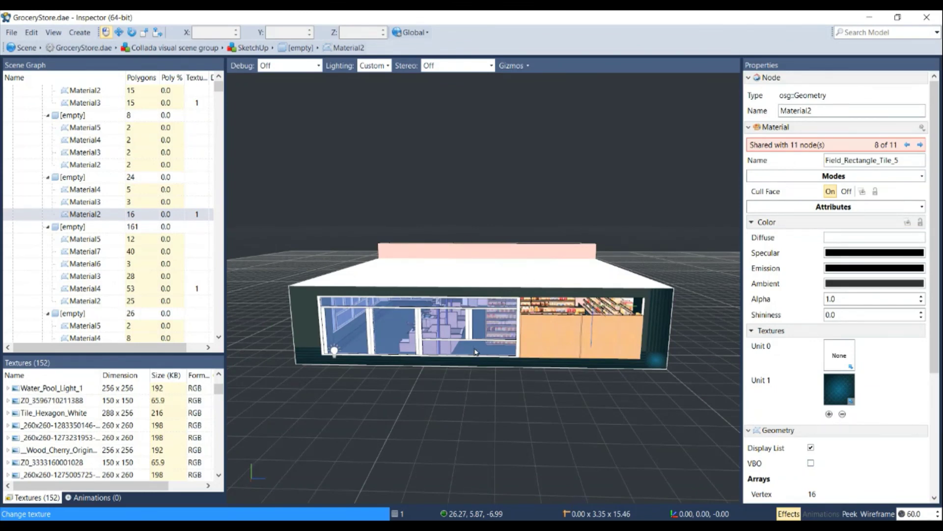
scroll(476, 351, up, 5)
scroll(475, 352, up, 4)
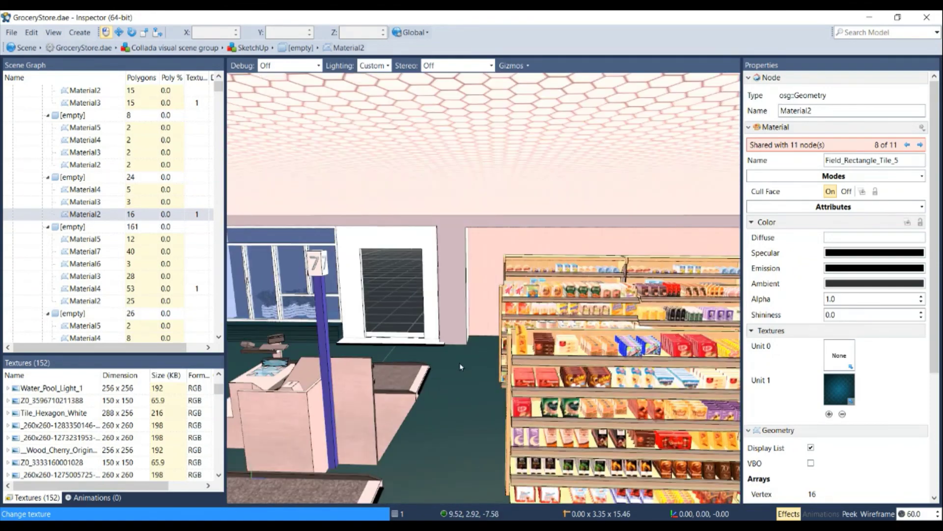
scroll(461, 366, up, 3)
drag(460, 366, 480, 390)
click(480, 389)
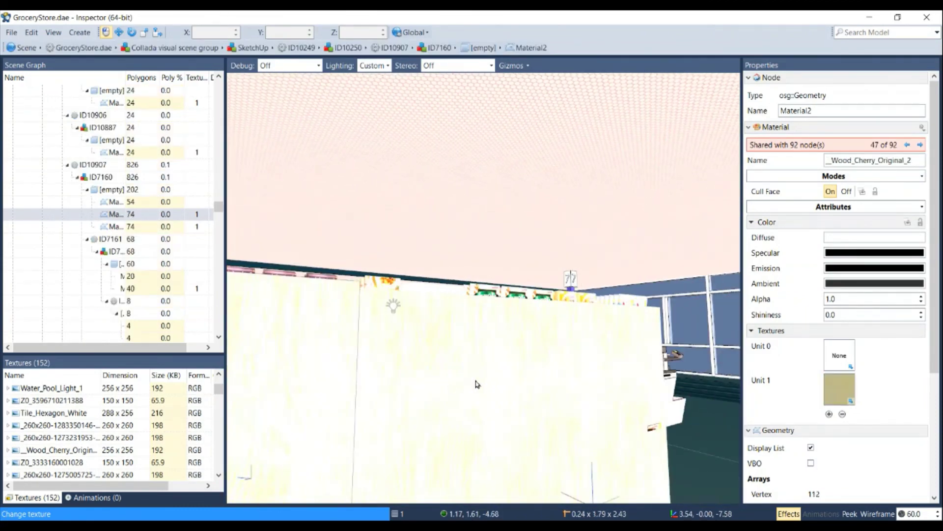
click(848, 390)
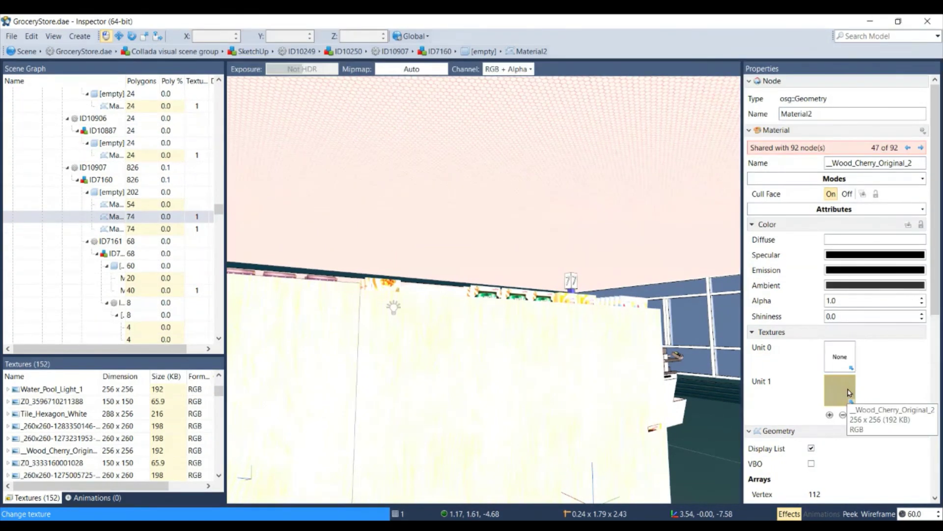
click(229, 83)
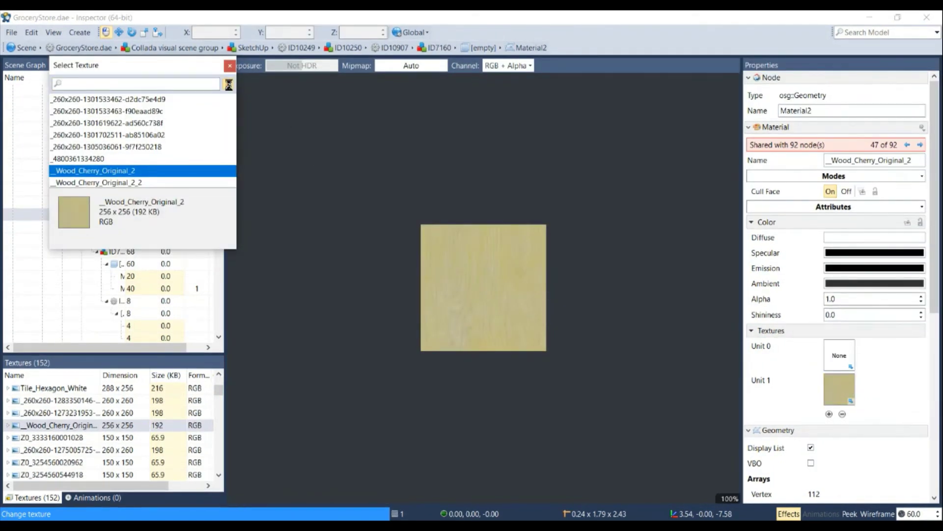
click(275, 112)
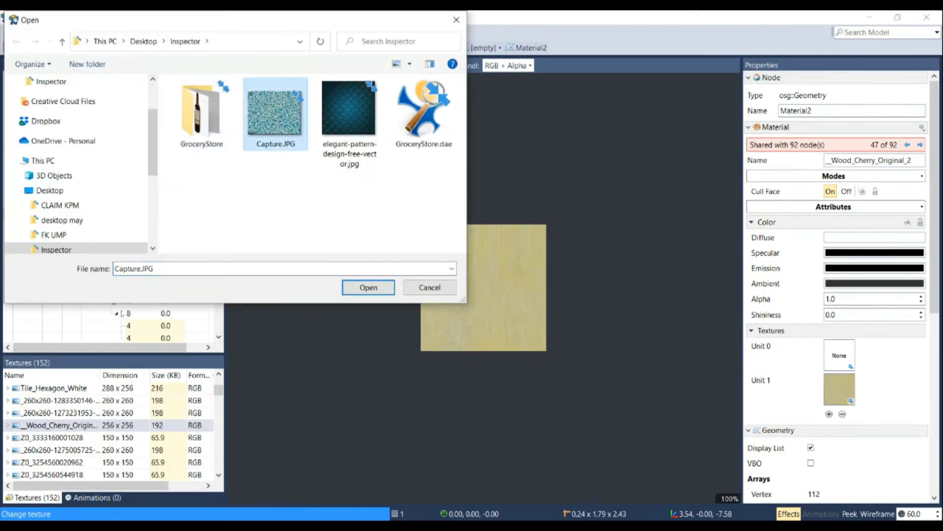
click(369, 287)
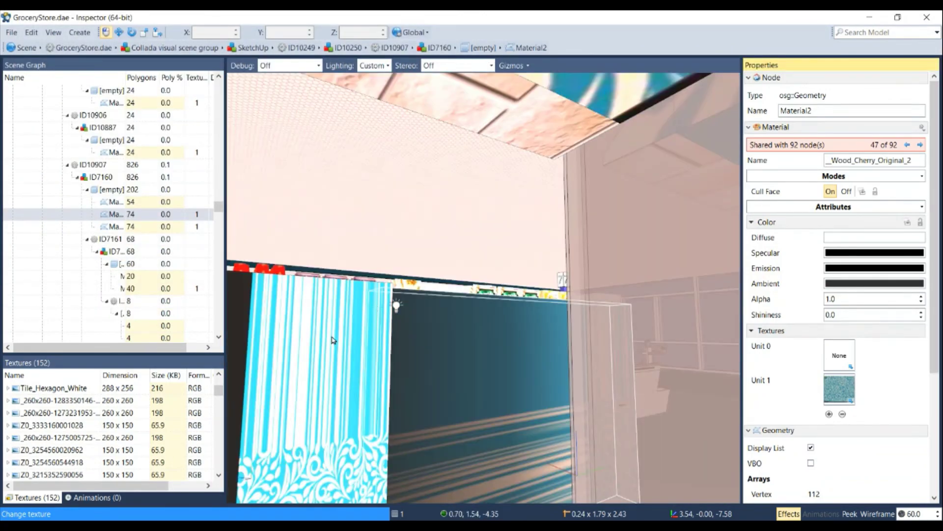
- Inspect the retextured shelves and walls from inside and outside the store
scroll(333, 379, down, 5)
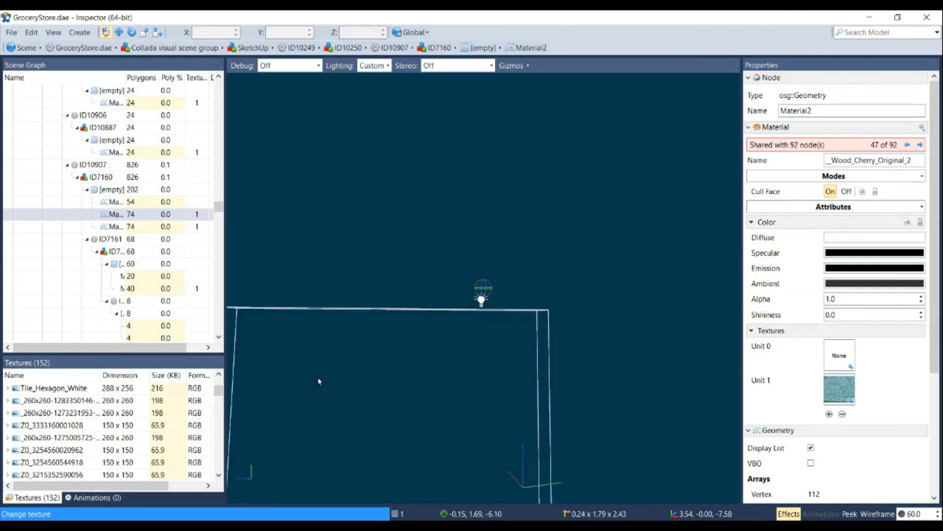
scroll(321, 381, up, 5)
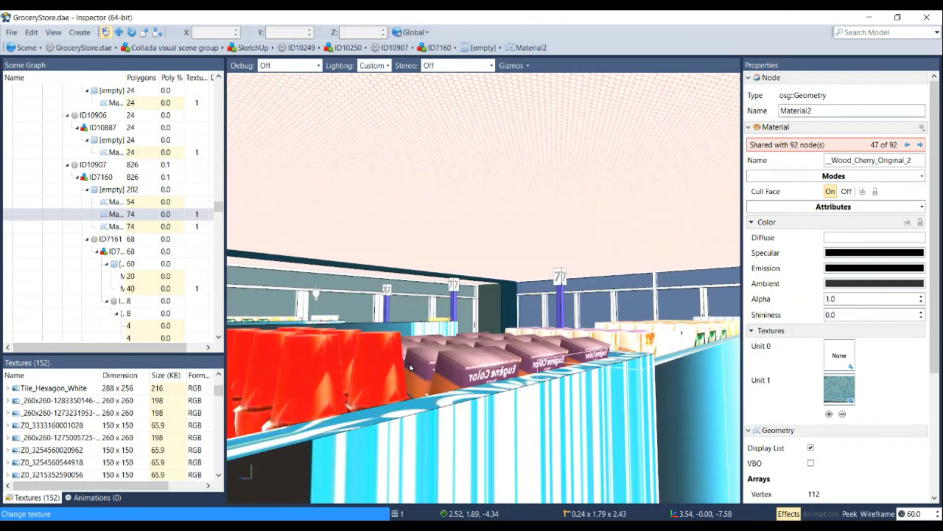
scroll(411, 367, up, 3)
scroll(411, 367, down, 5)
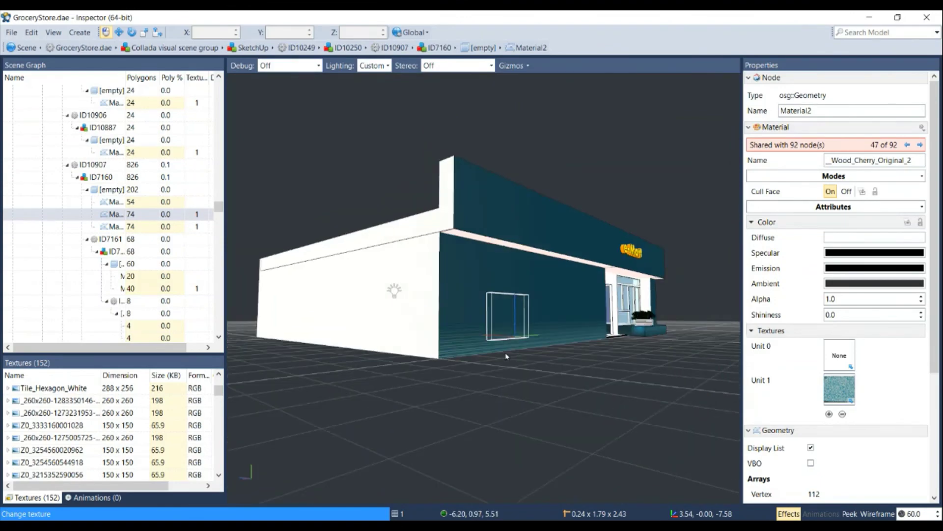
drag(505, 352, 393, 364)
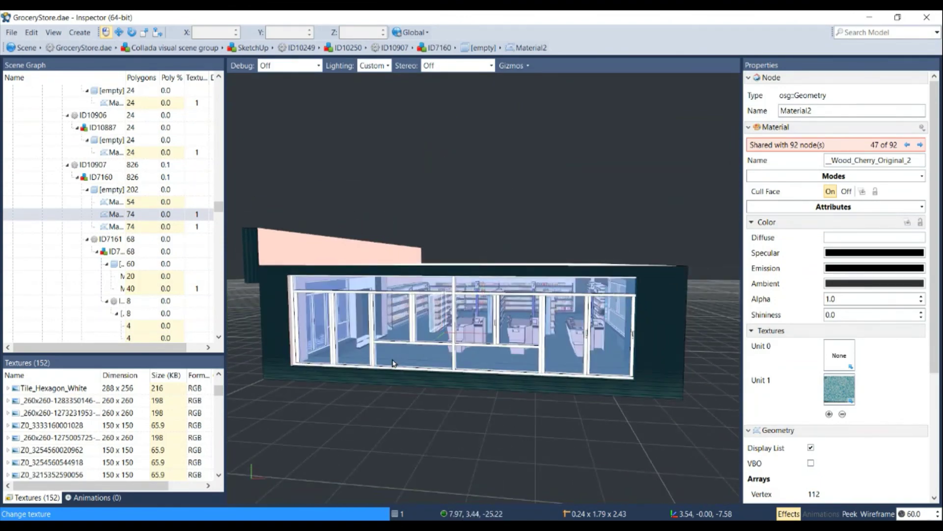